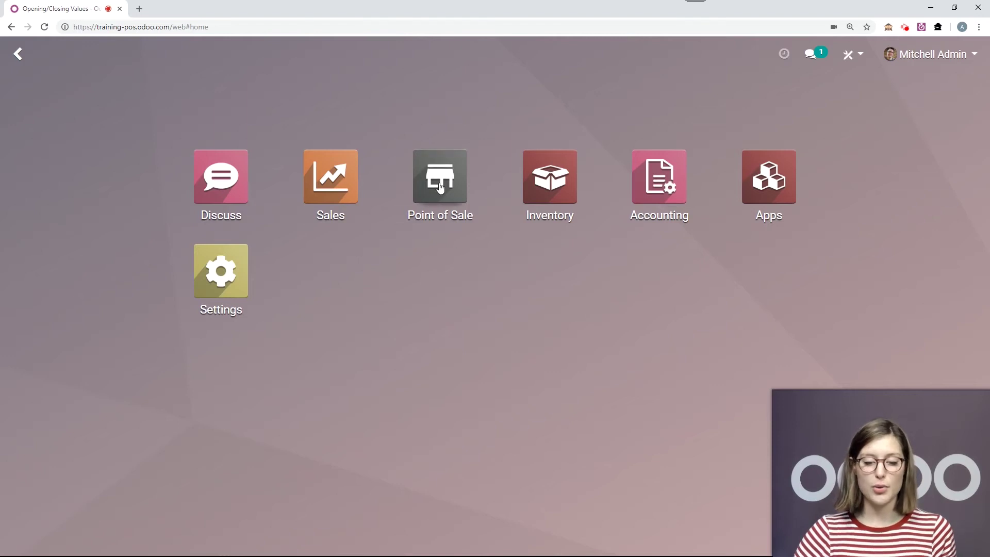
Step: Open the Shop point of sale's settings and scroll down to the Payments section
click(440, 177)
click(475, 162)
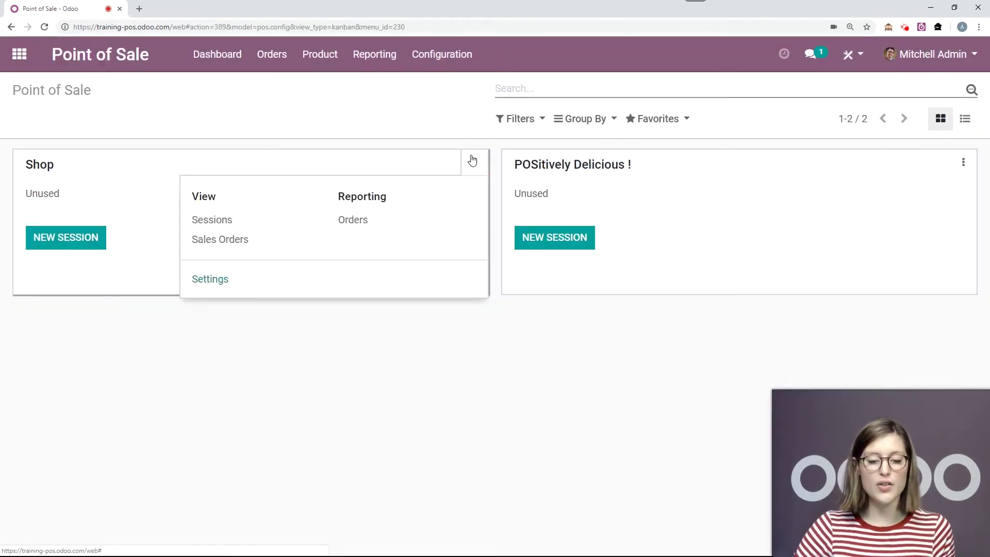
click(214, 278)
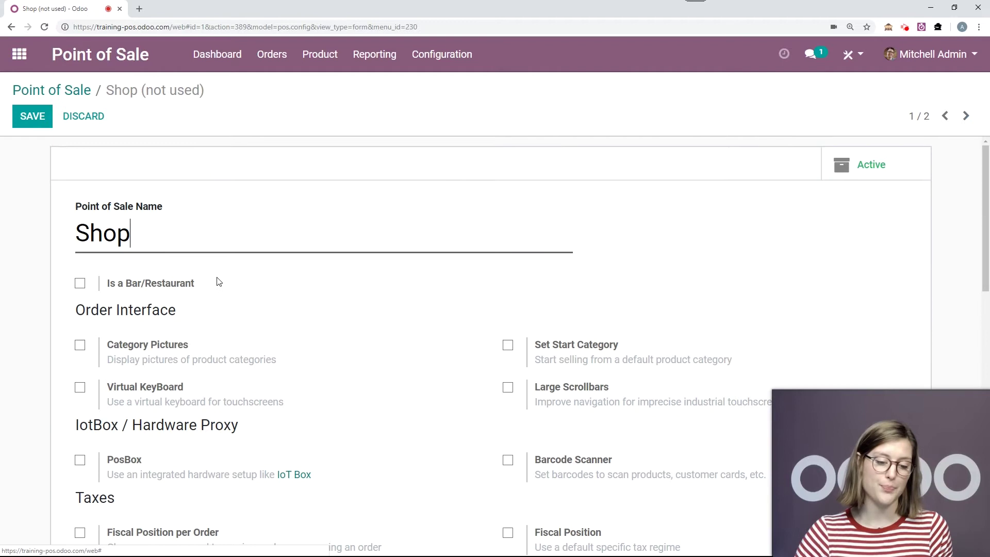
scroll(567, 196, down, 6)
scroll(601, 207, down, 3)
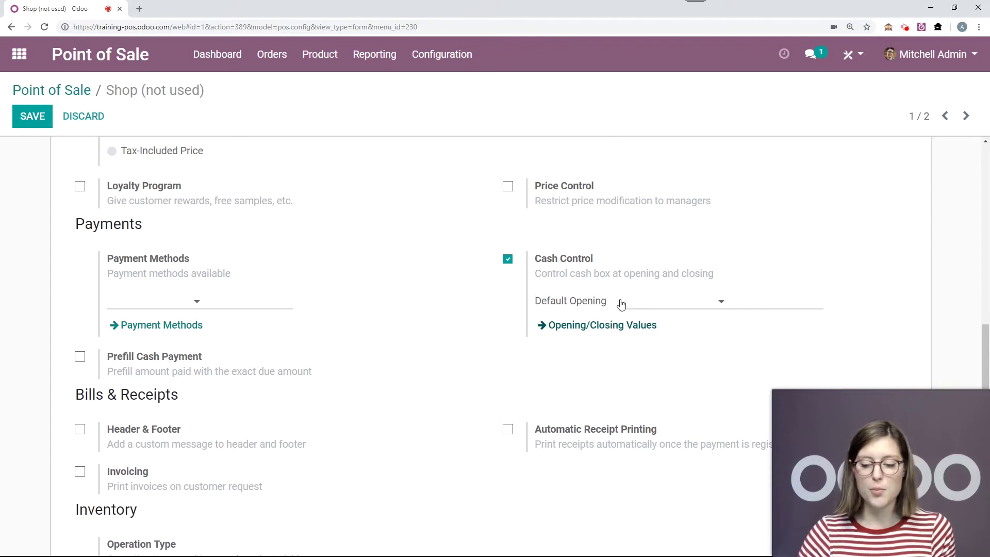
click(588, 336)
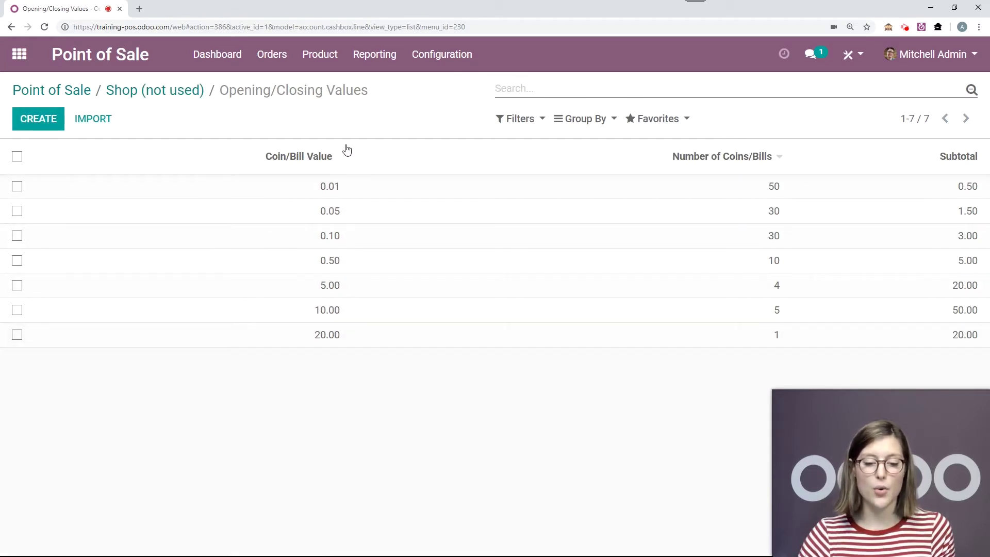
click(37, 121)
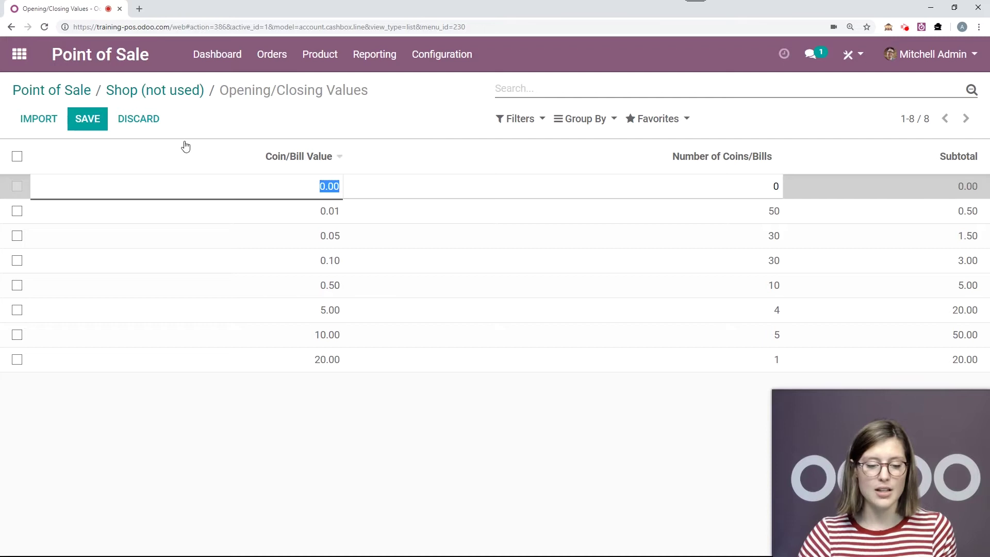
click(144, 119)
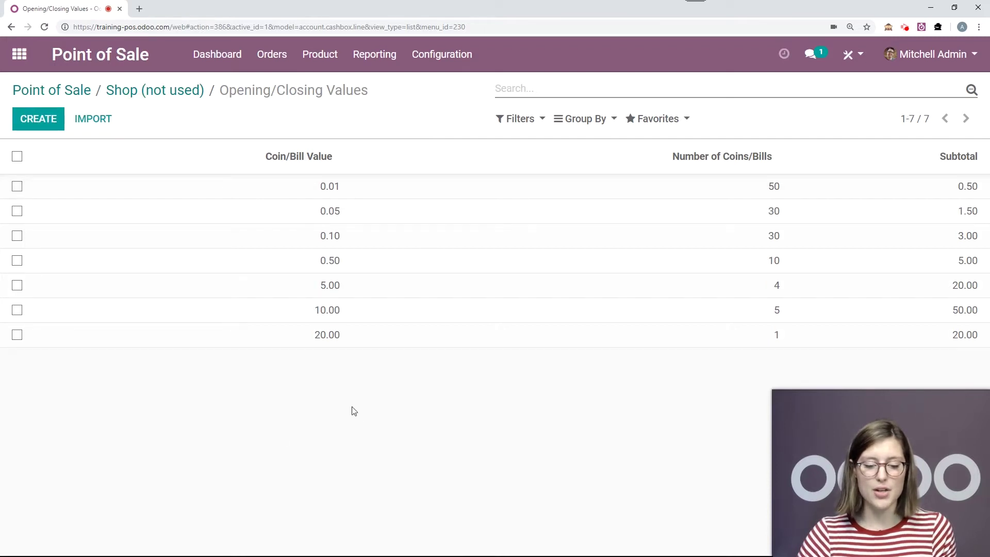
click(163, 92)
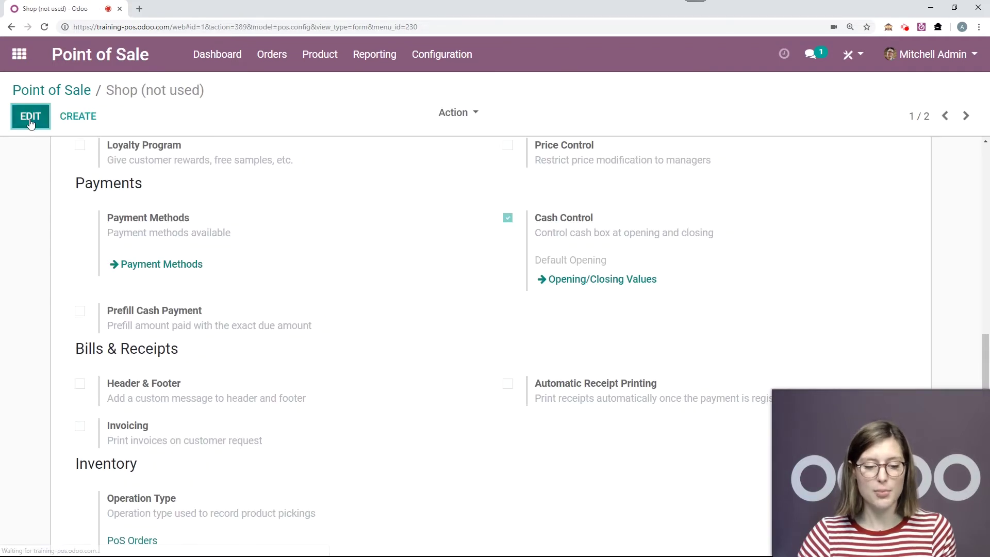
Step: Edit the Shop settings and add 0.01 × 50, 0.05 × 30 and 0.1 × 30 to the Default Opening
click(30, 116)
scroll(643, 274, down, 10)
scroll(642, 274, down, 3)
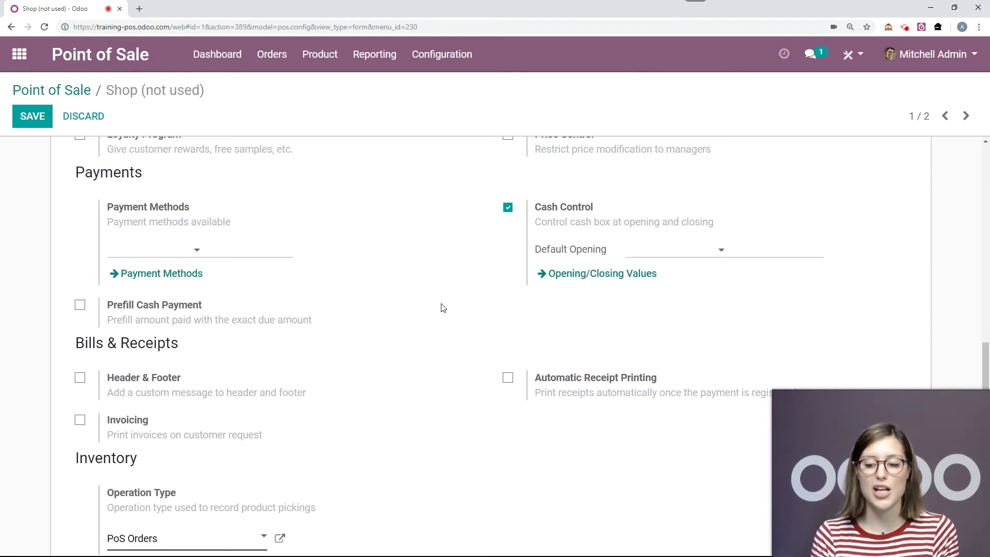
click(670, 253)
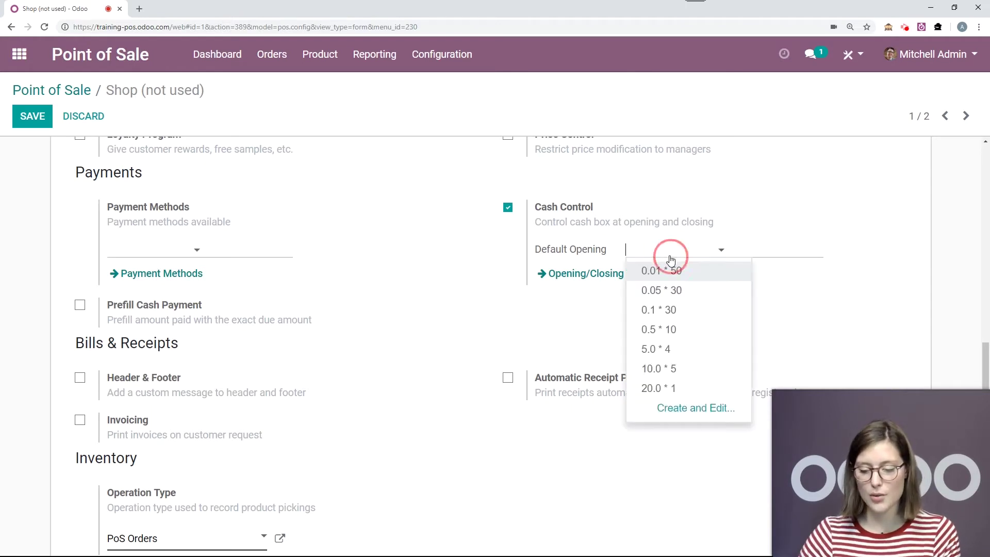
click(663, 279)
click(694, 259)
click(711, 273)
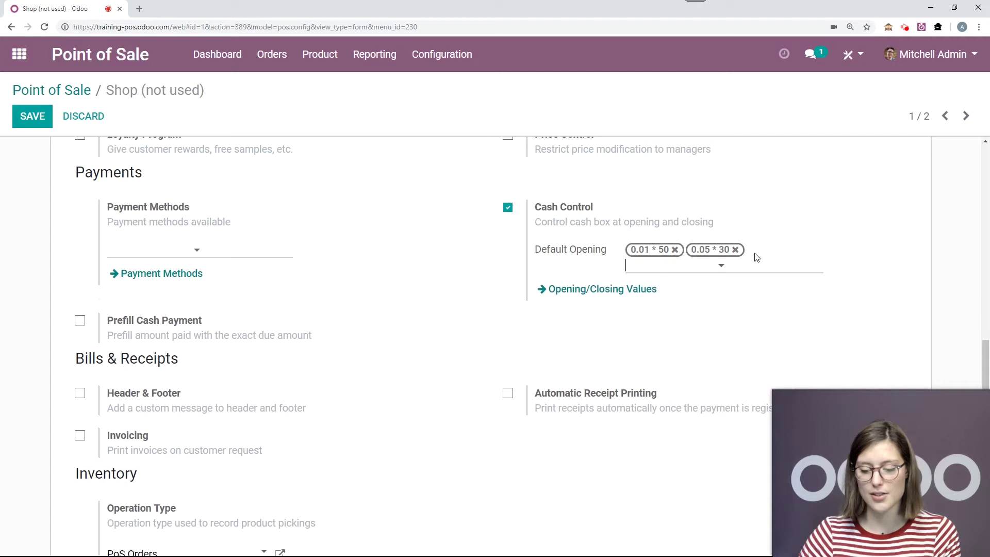
click(701, 282)
click(692, 273)
Step: Add 0.5 × 10, 5.0 × 4, 10.0 × 5 and 20.0 × 1 to the Default Opening and save
click(698, 286)
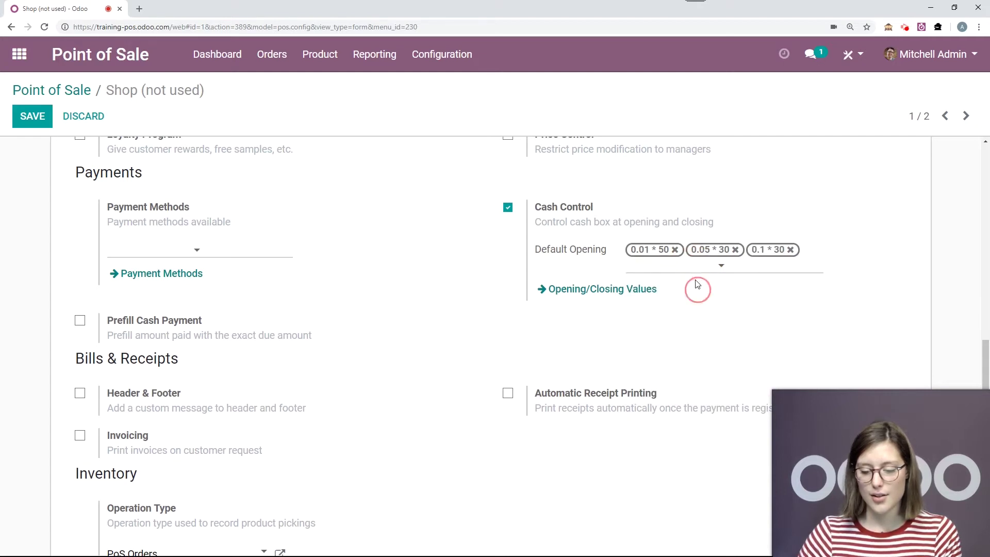
click(692, 273)
click(692, 285)
click(707, 282)
click(705, 299)
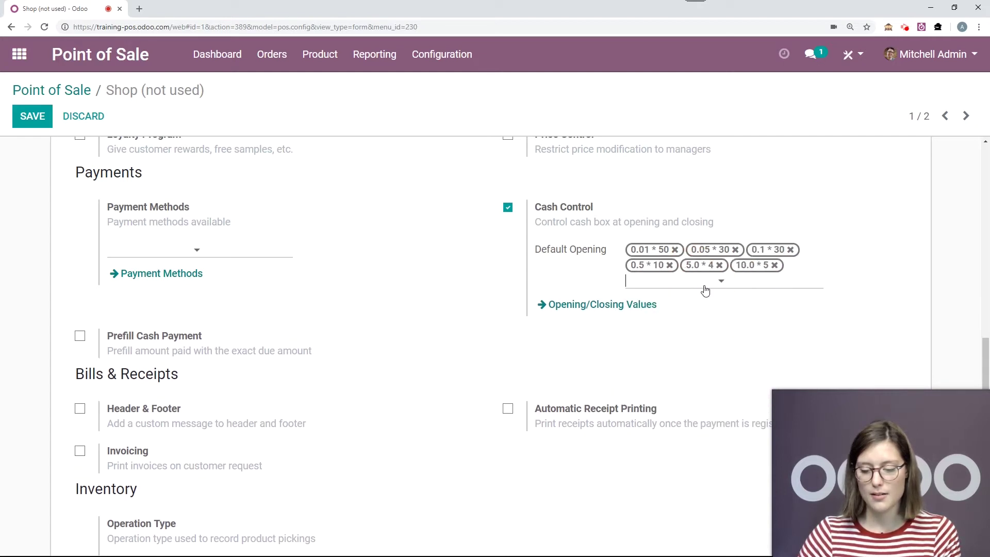
click(704, 284)
click(702, 304)
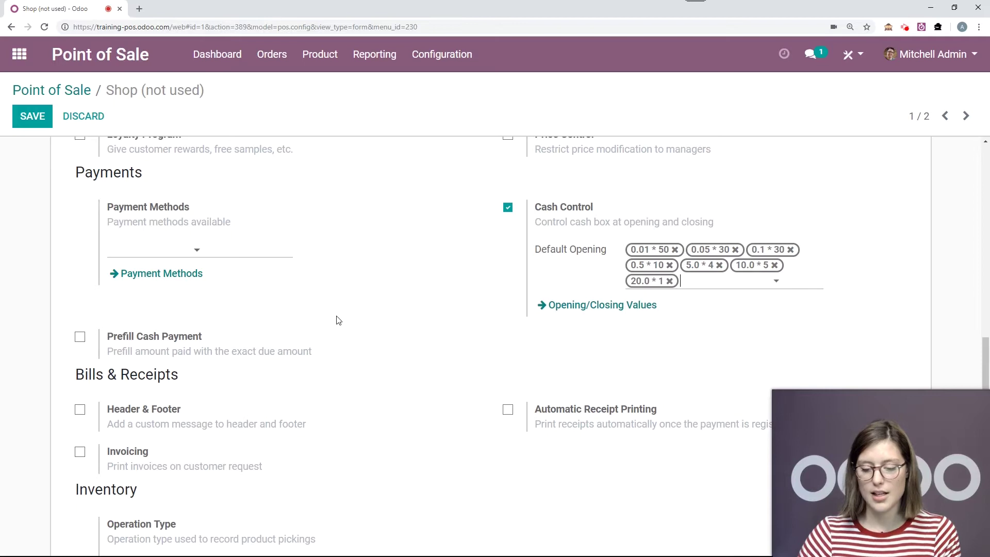
click(45, 118)
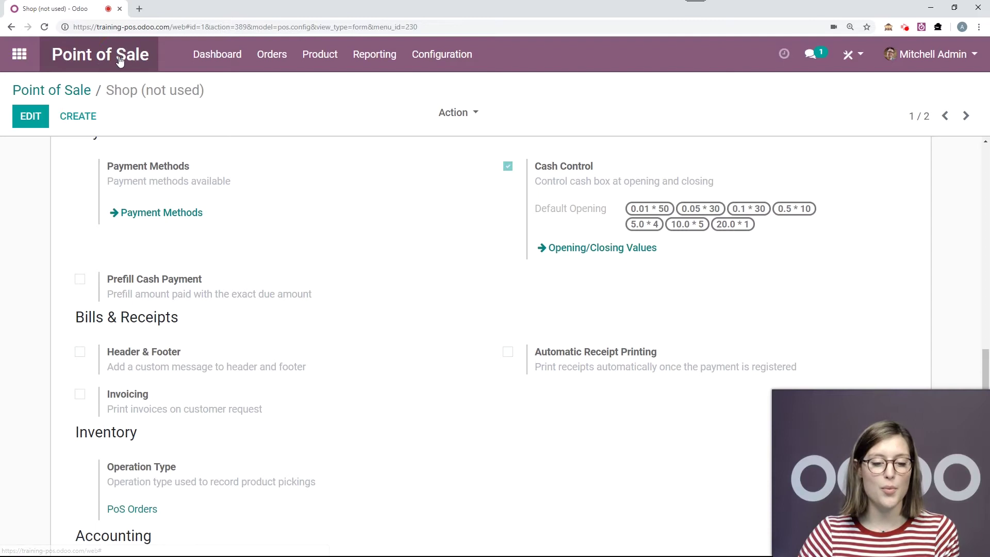
Step: Start a new Shop session with a confirmed 100.00 € opening balance and open it for selling
click(135, 66)
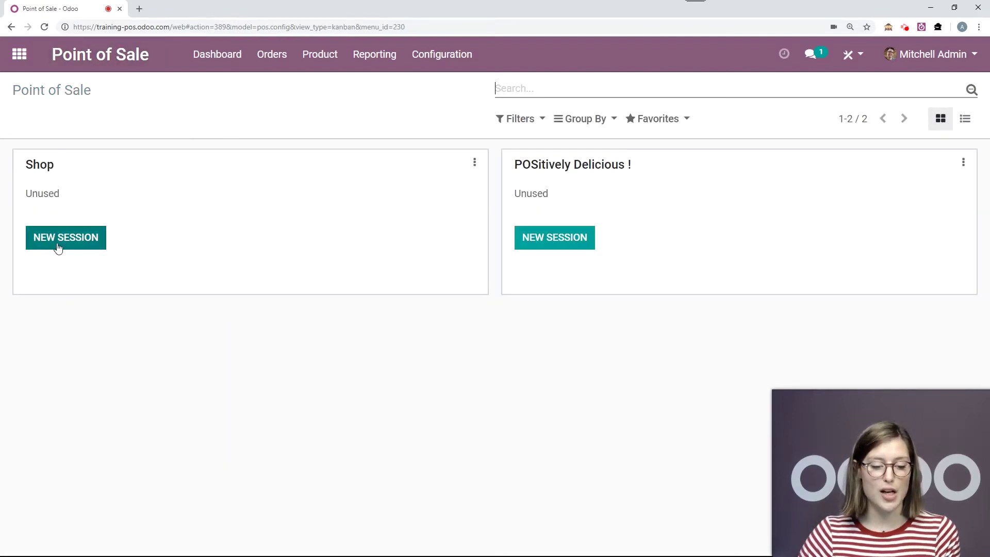
click(76, 250)
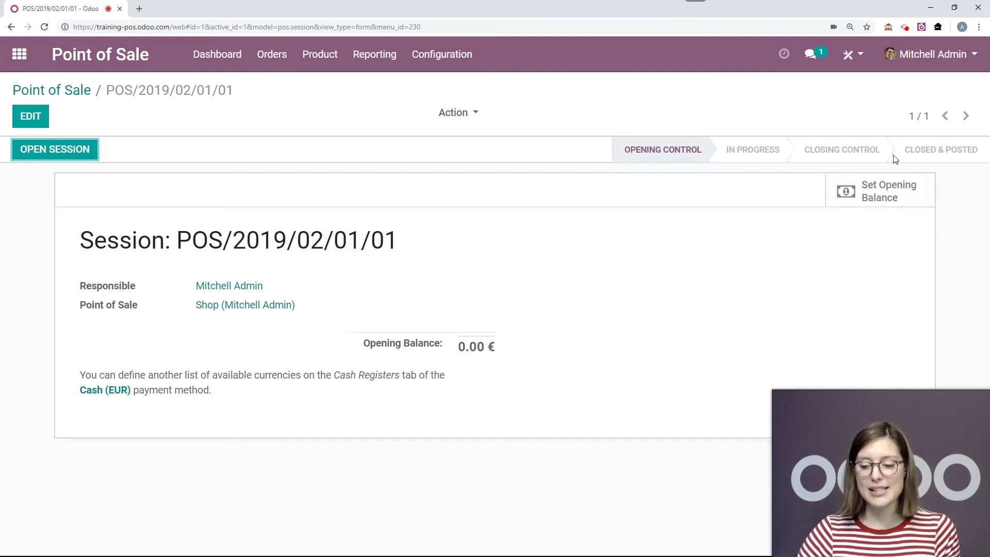
click(890, 189)
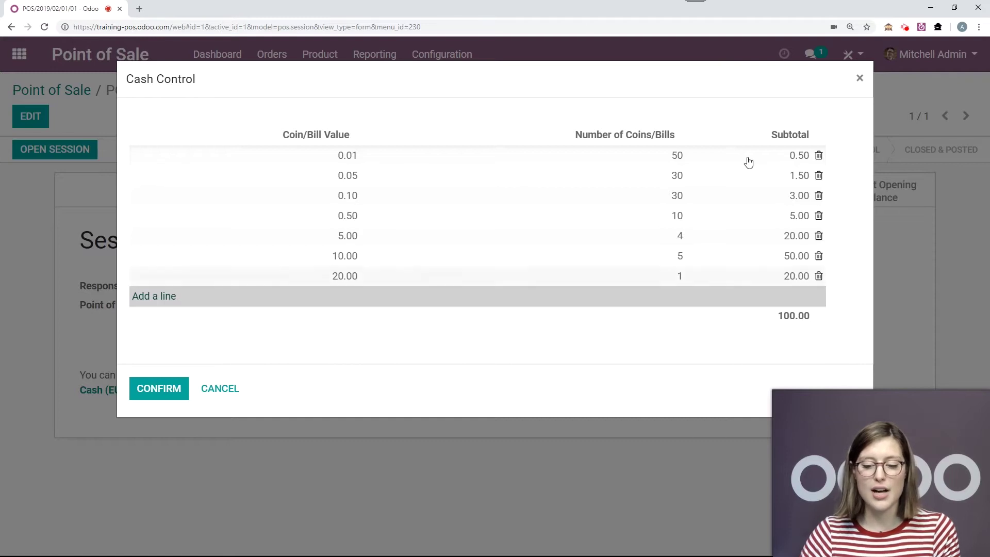
click(178, 396)
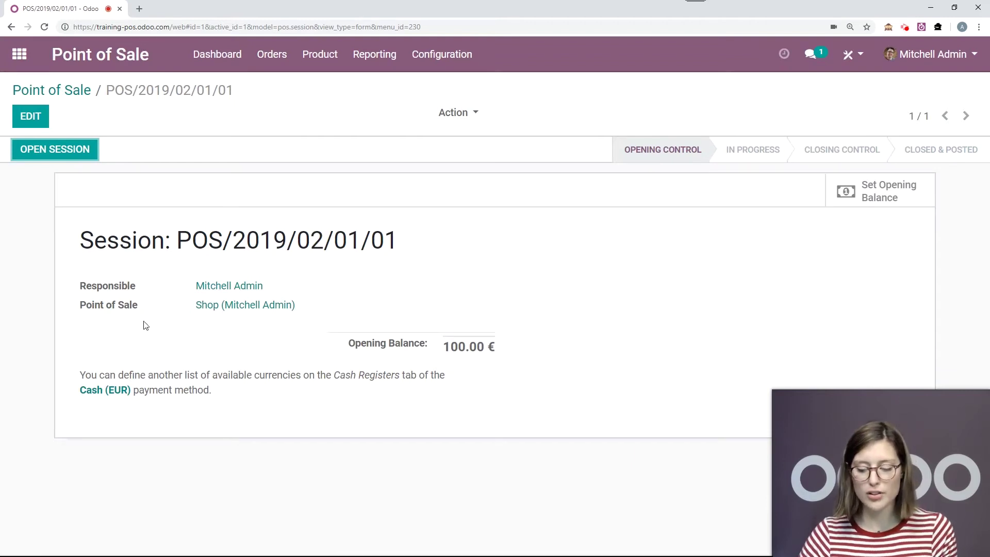
click(82, 151)
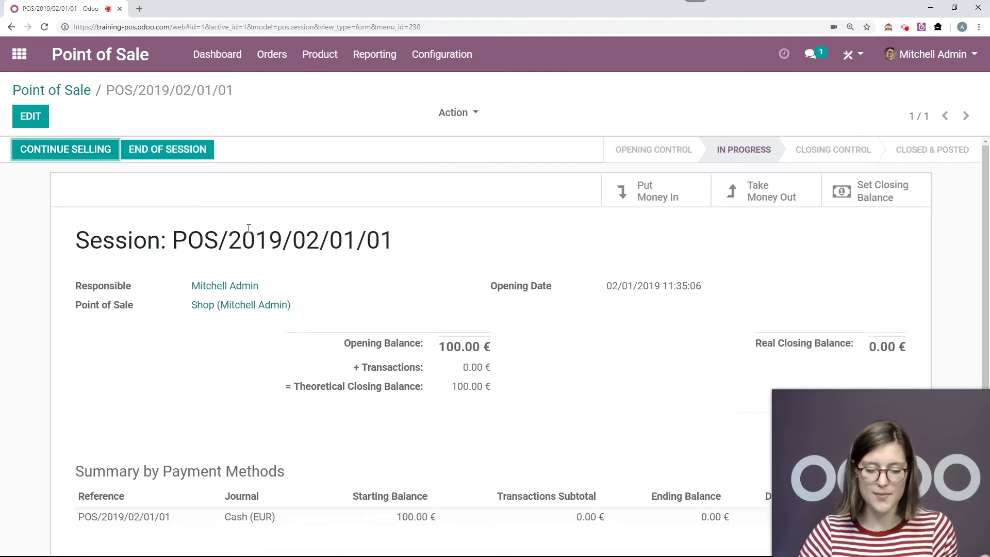
Step: Add a Cabinet with Doors to a new order and proceed to payment
click(82, 151)
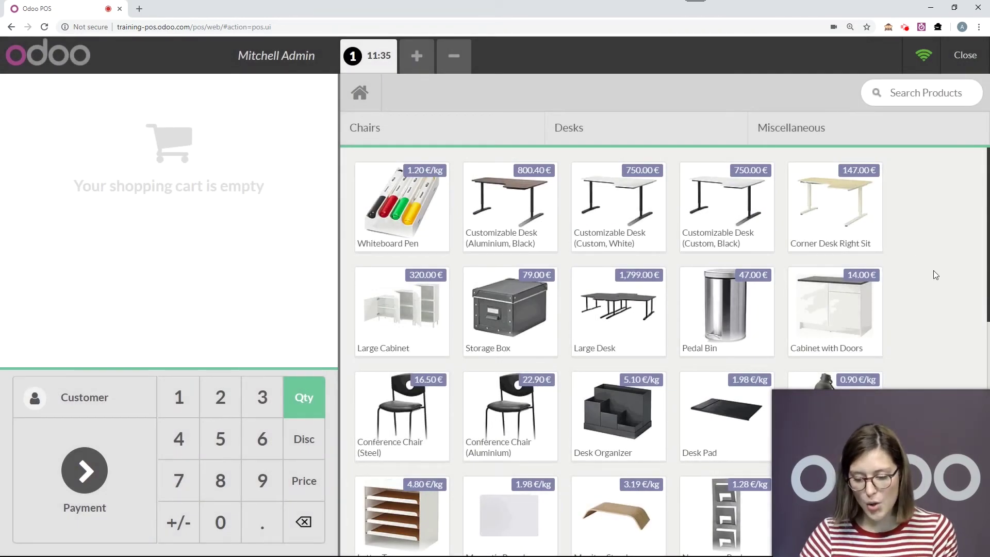
scroll(917, 215, down, 1)
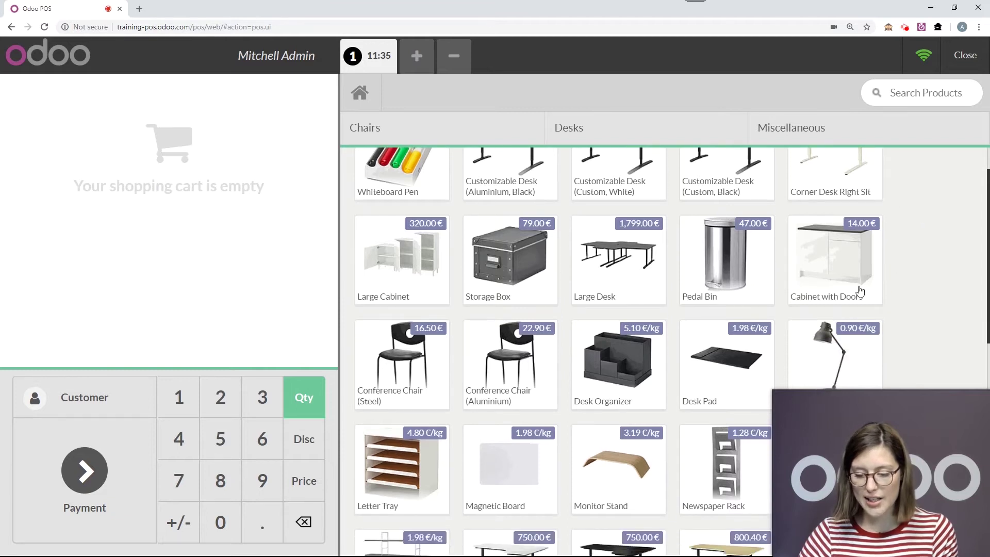
click(851, 264)
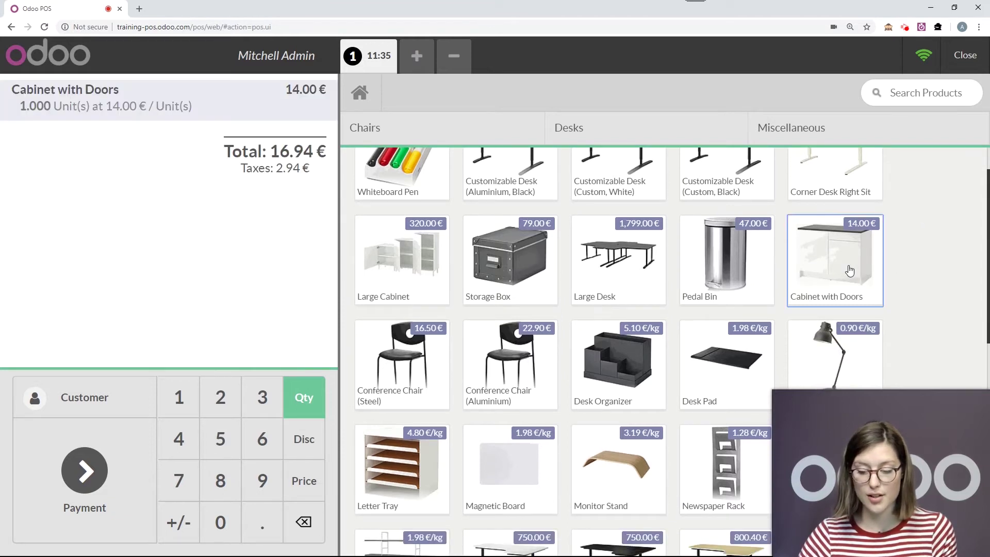
click(98, 482)
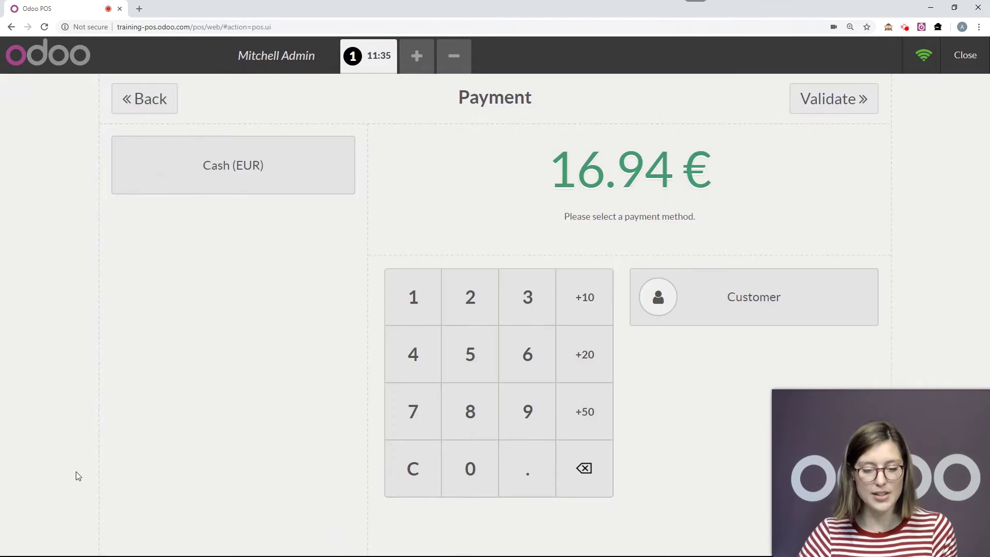
Step: Pay the order with 17.00 € cash for 0.06 € change, validate, and begin closing the register
click(413, 297)
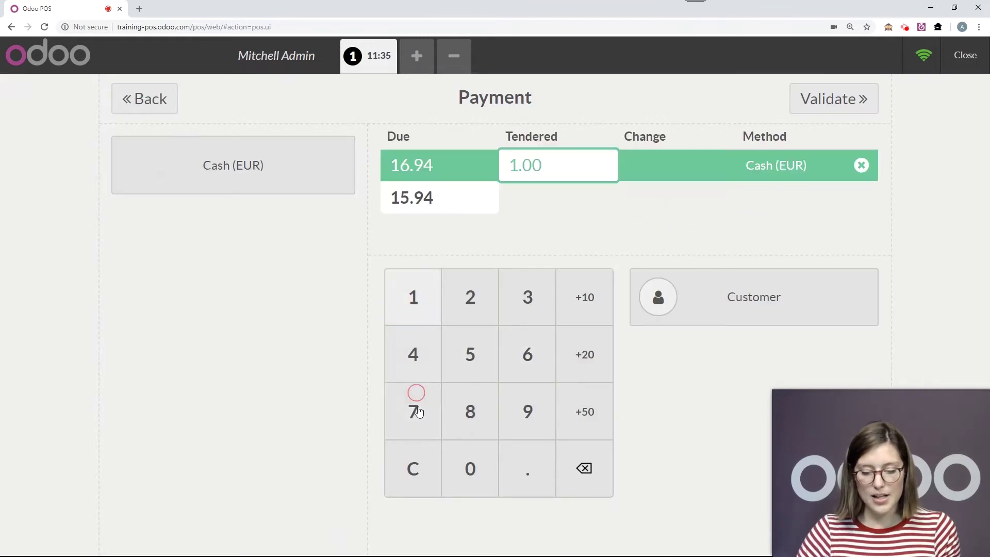
click(411, 394)
click(812, 118)
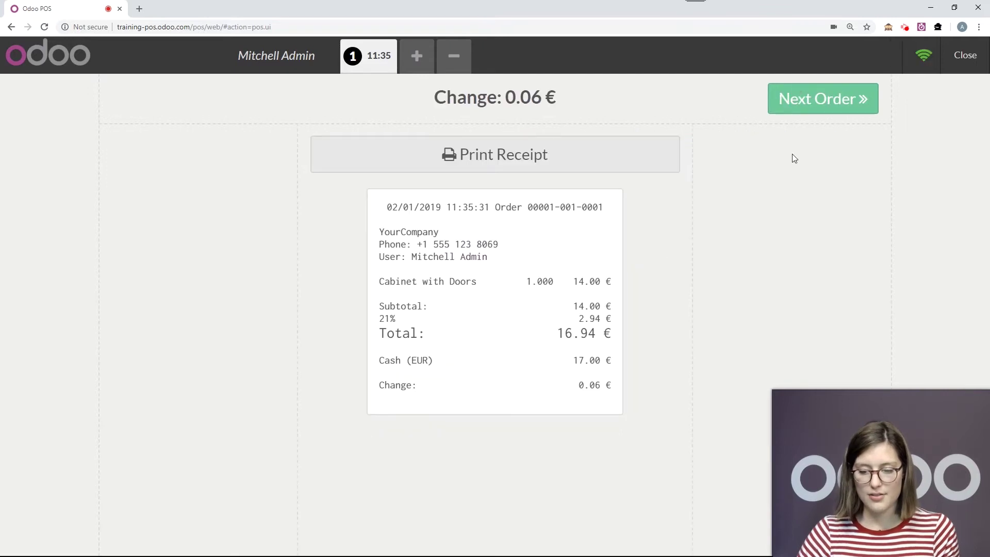
click(797, 107)
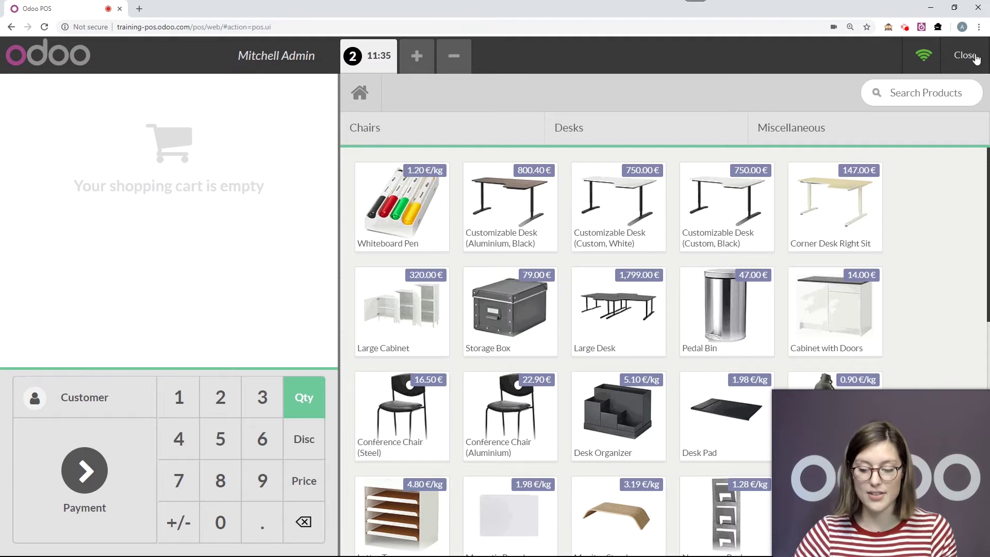
click(964, 55)
Step: Confirm closing the register and end session POS/2019/02/01/01 to reach Closing Control
click(974, 57)
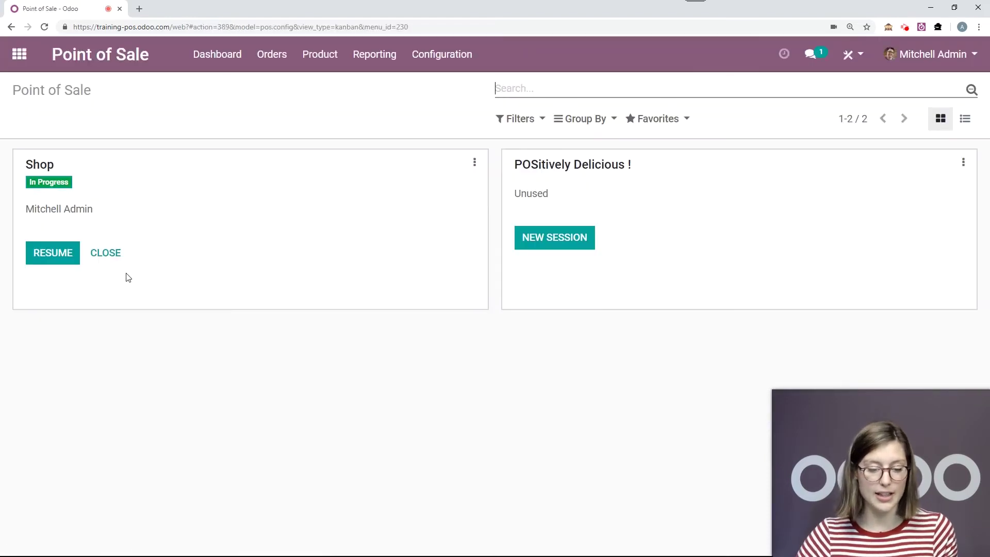
click(119, 252)
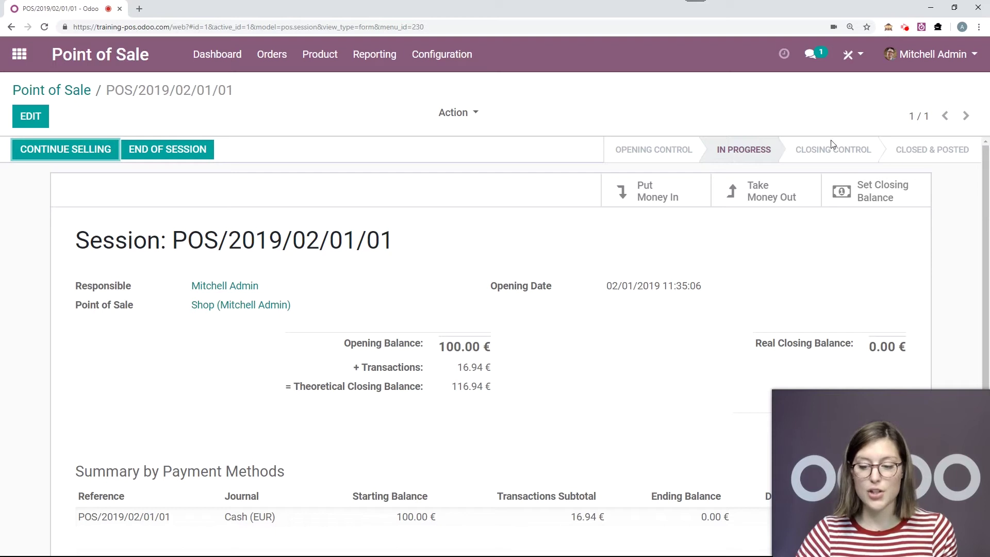
click(194, 162)
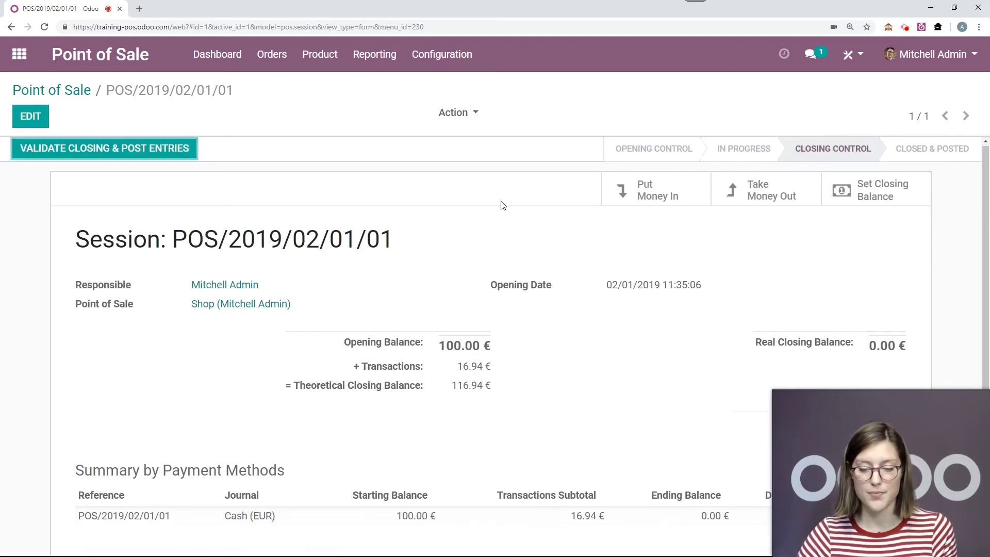
Step: Check the session's -116.94 € difference, then open the closing balance cash count
scroll(502, 212, down, 1)
scroll(502, 213, down, 1)
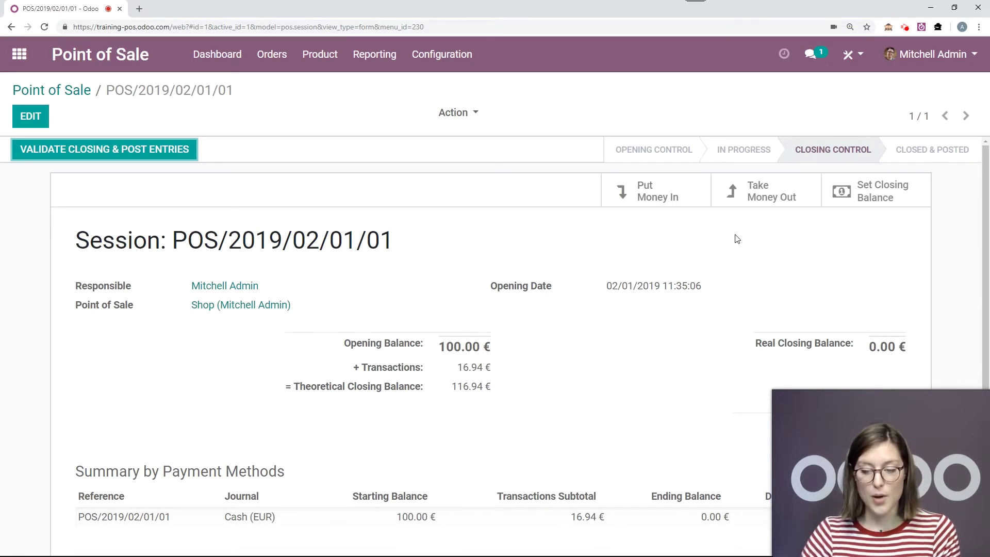
scroll(758, 231, down, 1)
scroll(761, 233, down, 1)
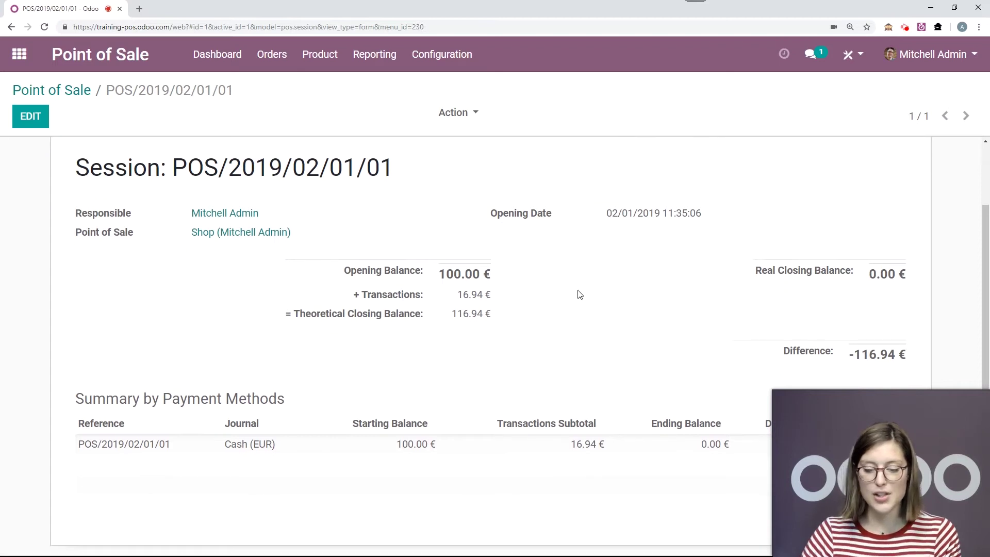
scroll(579, 295, up, 2)
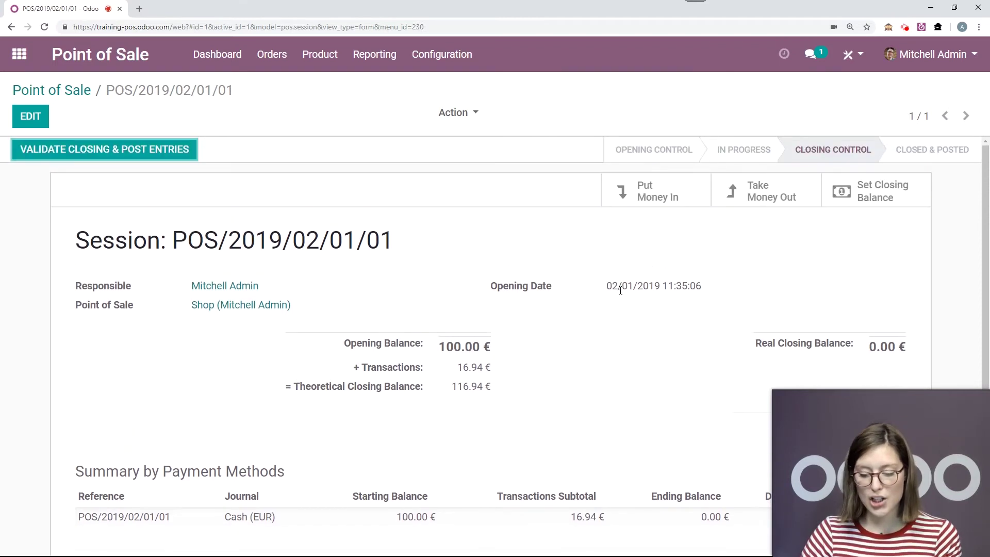
click(894, 207)
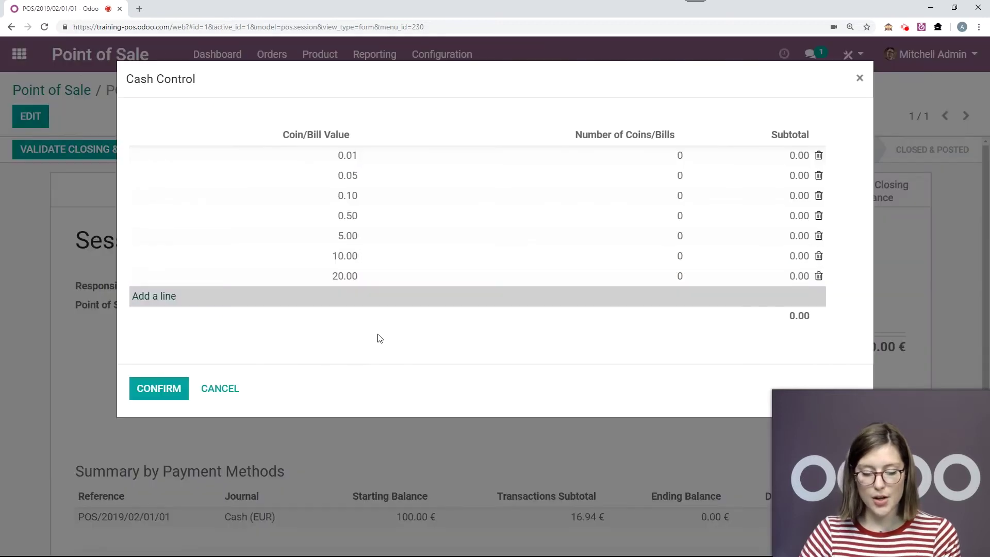
Step: Reopen the closing cash count and enter 11 × 10.00 and 1 × 5.00 bills
click(218, 389)
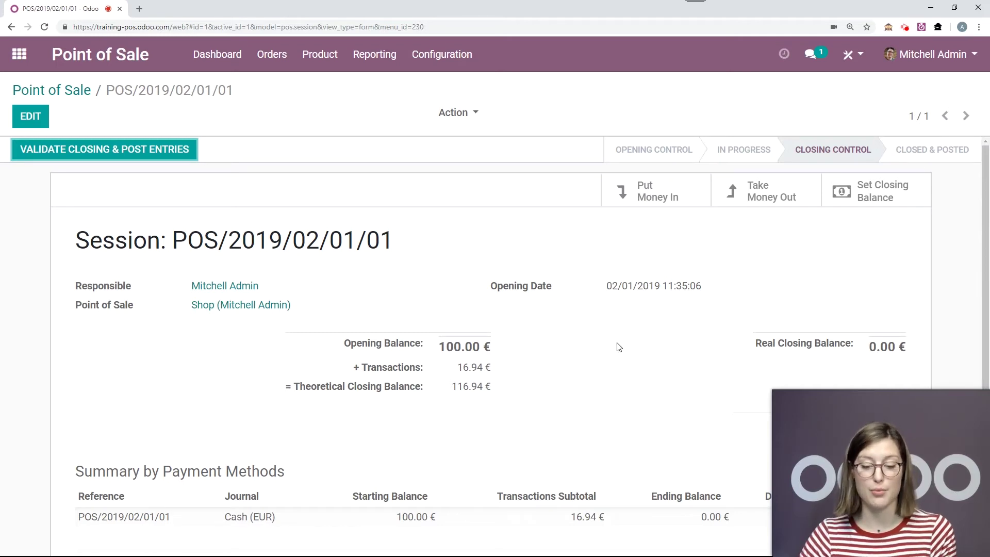
click(879, 194)
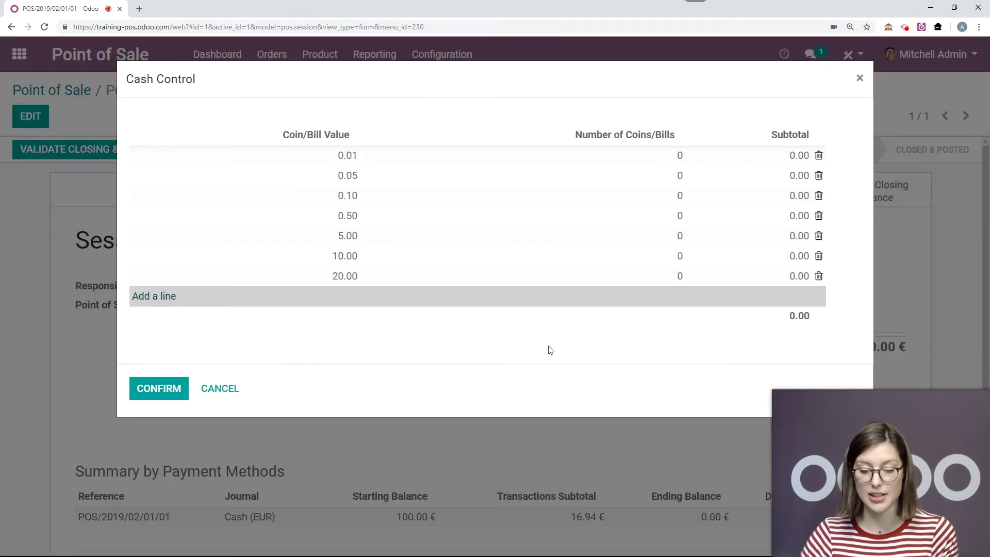
click(623, 260)
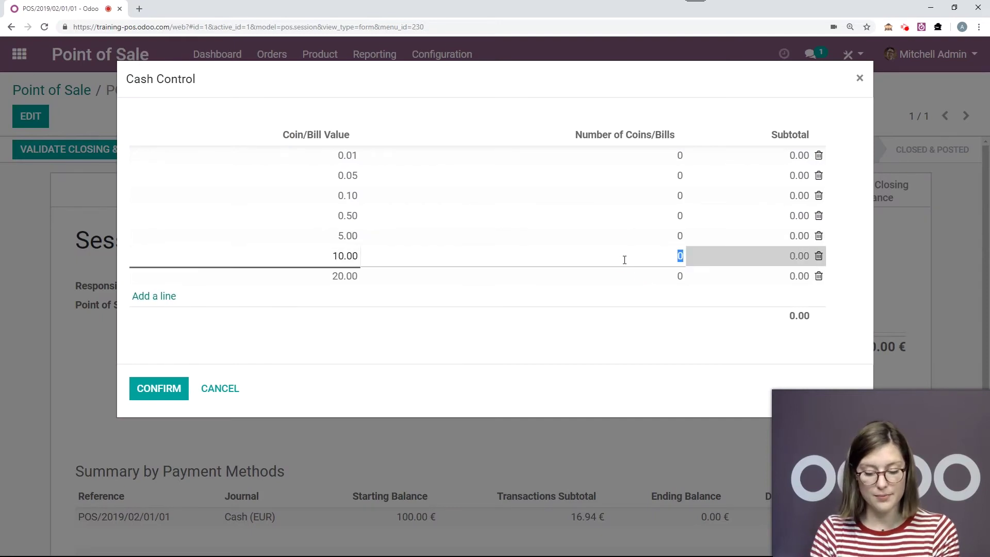
text(10)
text(11)
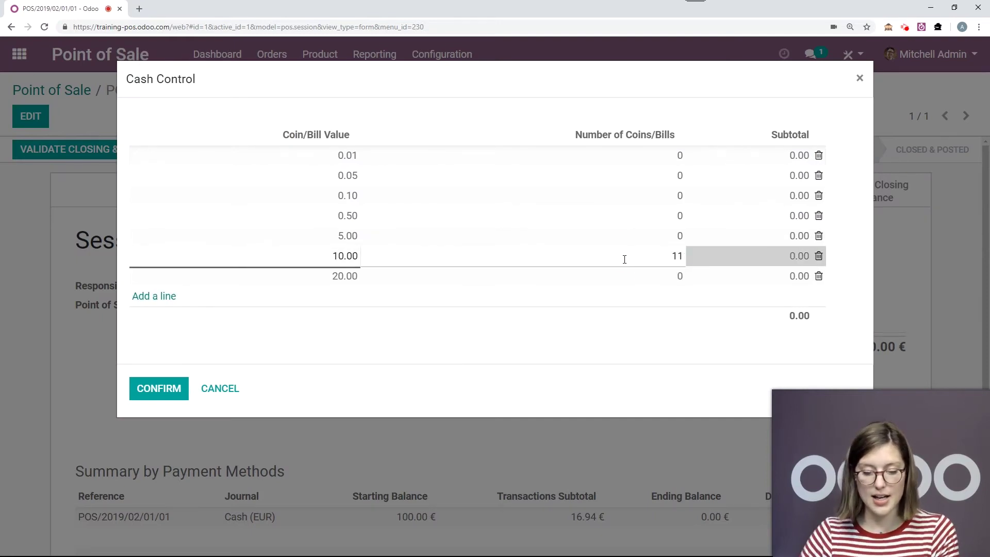
click(635, 234)
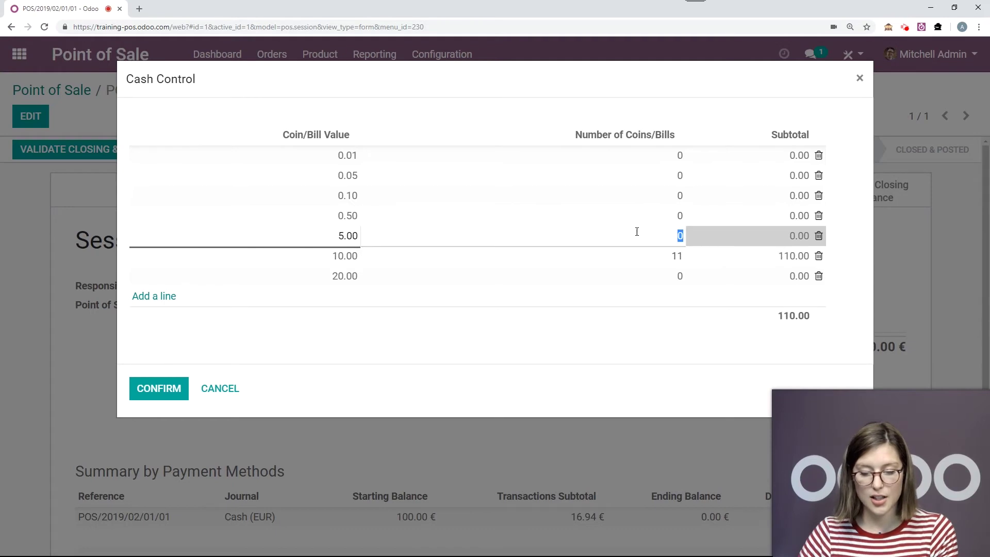
text(1)
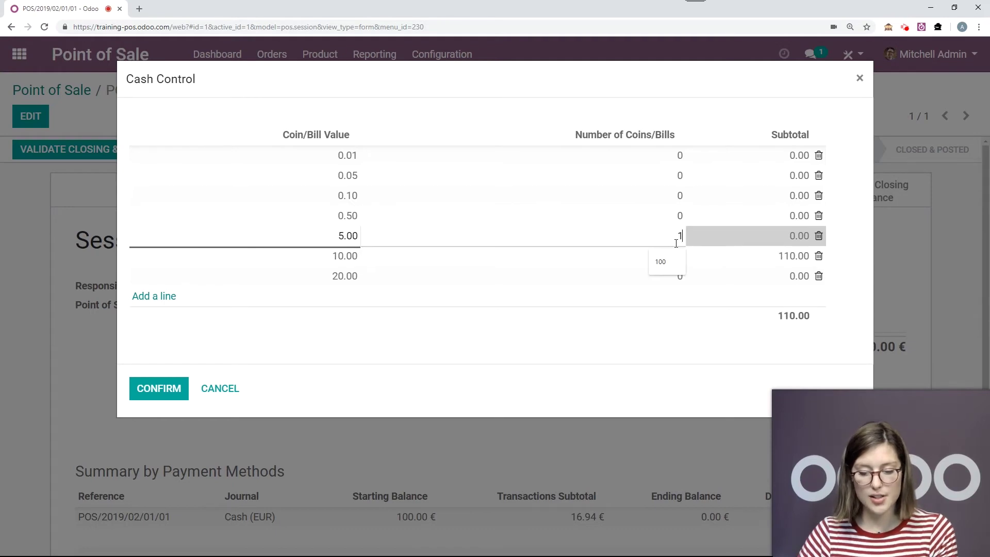
Step: Enter 3 × 0.50, 4 × 0.10 and 4 × 0.01 coins and confirm the 116.94 € closing balance
click(653, 216)
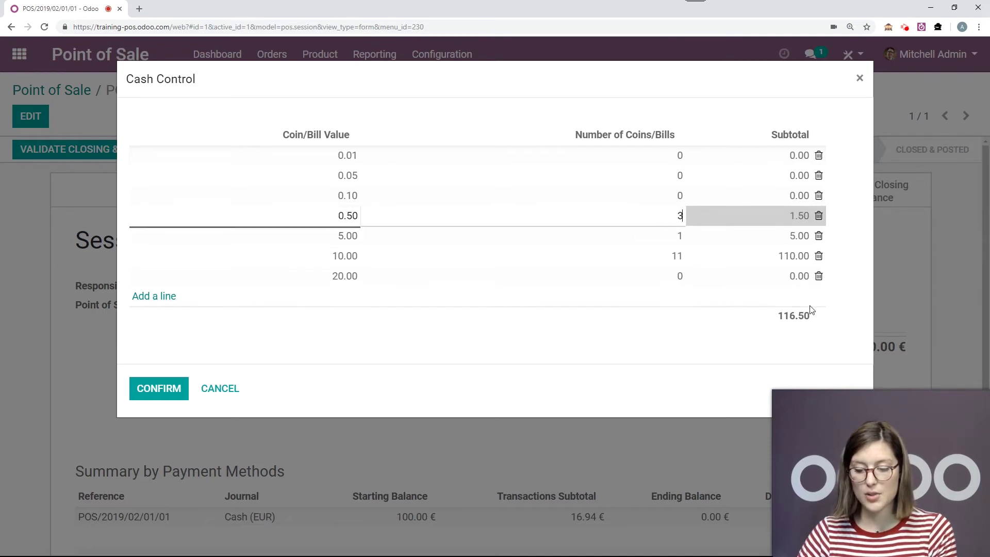
click(665, 196)
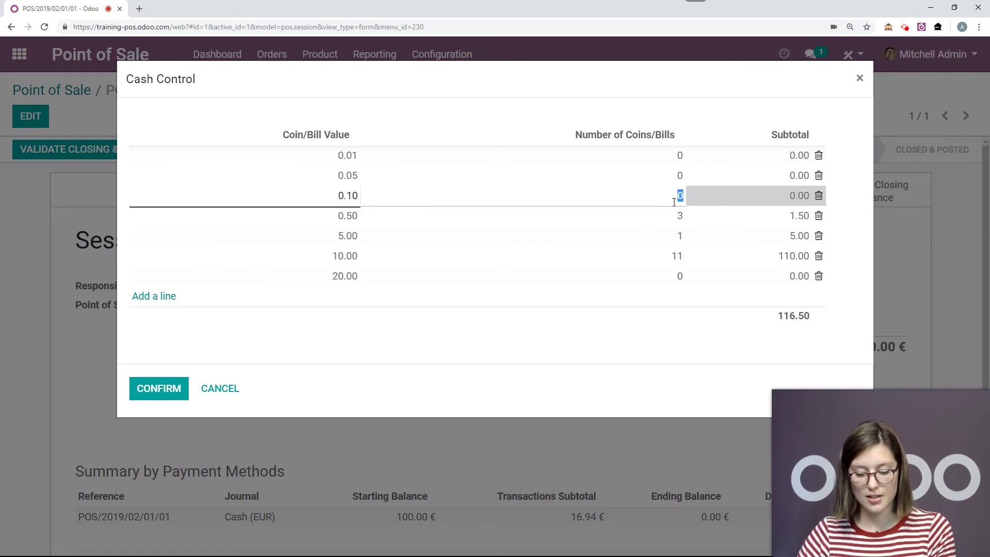
text(4)
click(696, 346)
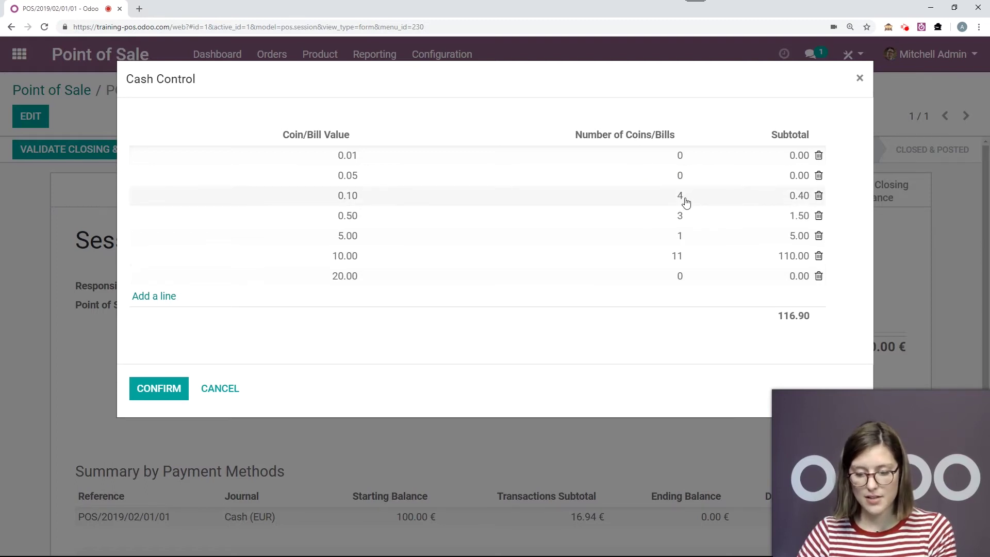
click(678, 157)
text(4)
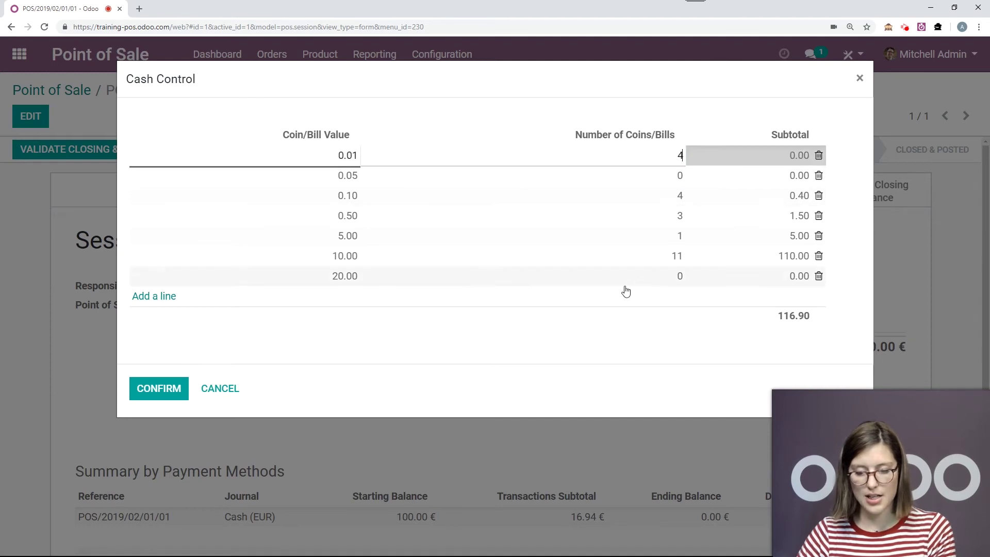
click(623, 334)
click(170, 387)
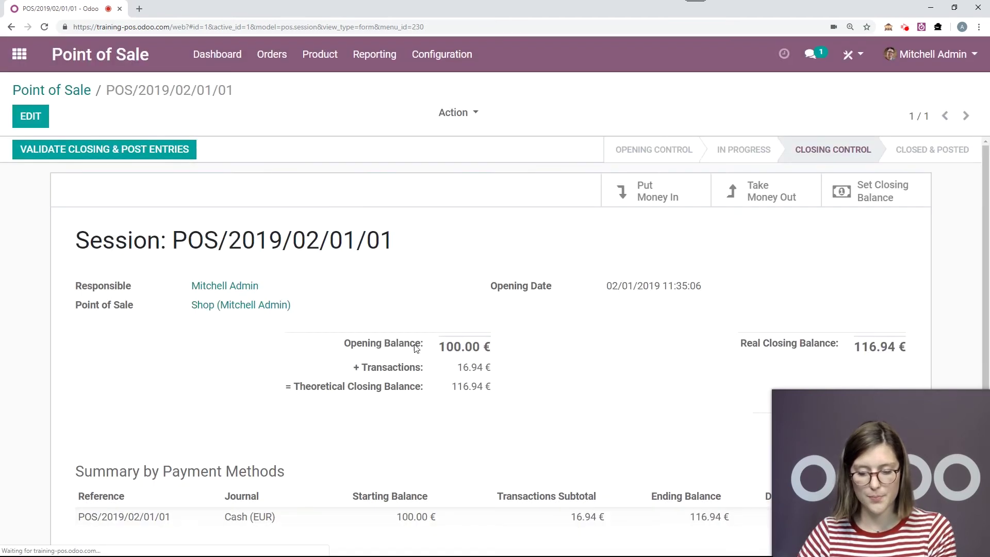
Step: Validate the closing and post the session entries, then return to the Point of Sale dashboard
scroll(590, 276, down, 2)
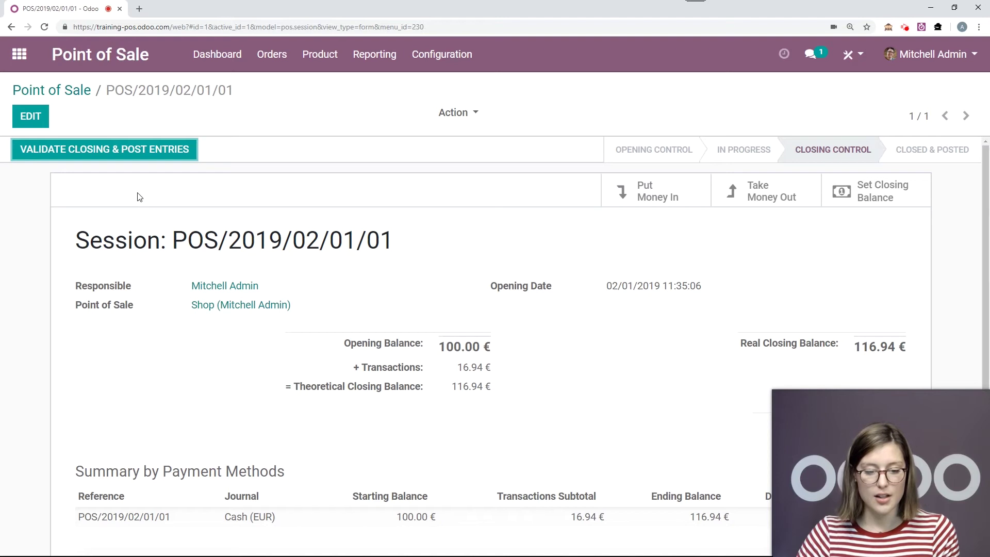
click(117, 154)
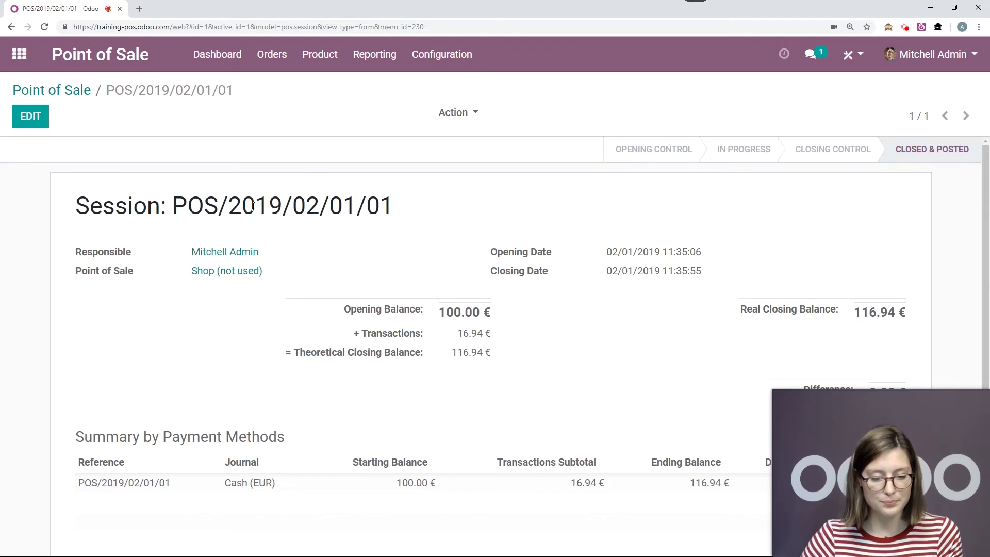
click(88, 92)
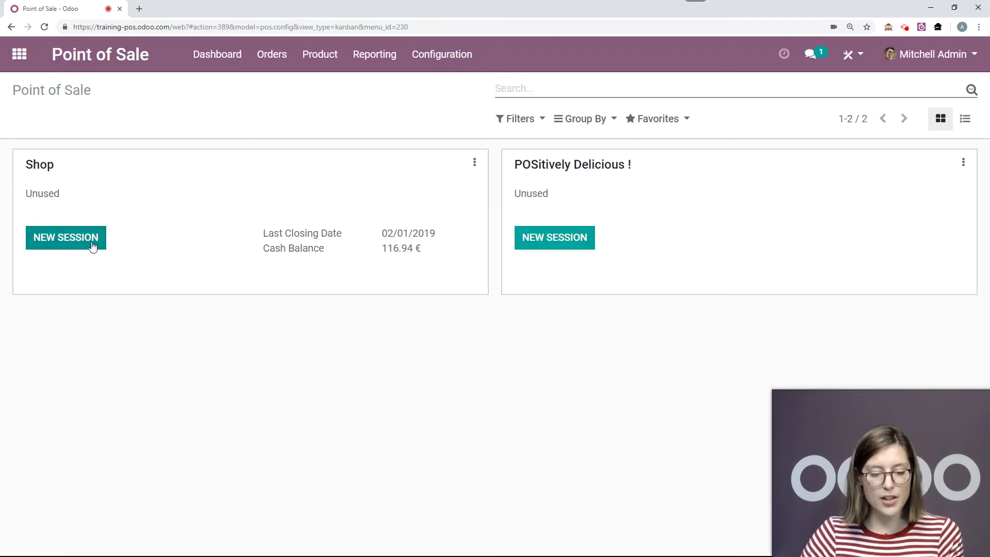
Step: Start a second Shop session, confirm the 100.00 € opening cash count, and open it
click(69, 244)
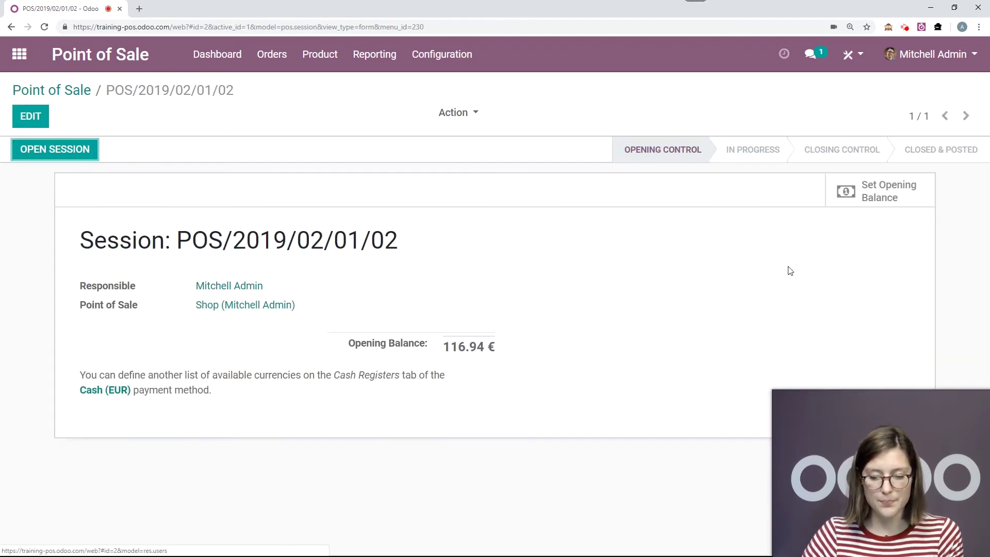
click(883, 179)
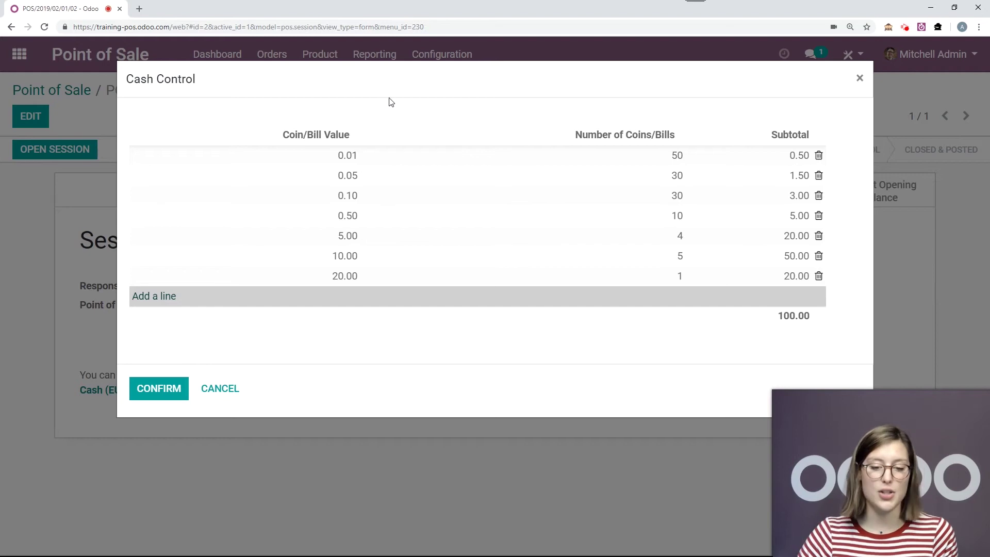
click(145, 386)
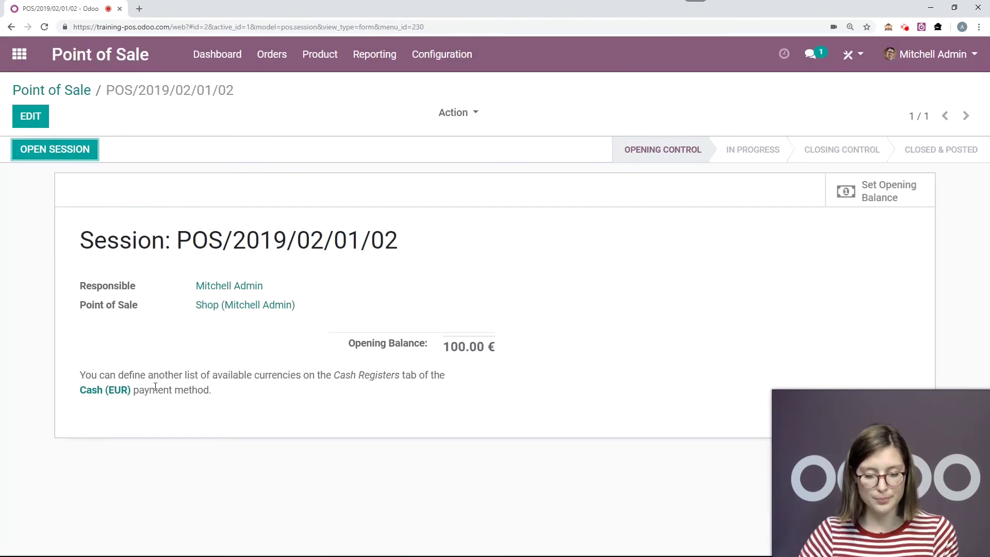
click(51, 154)
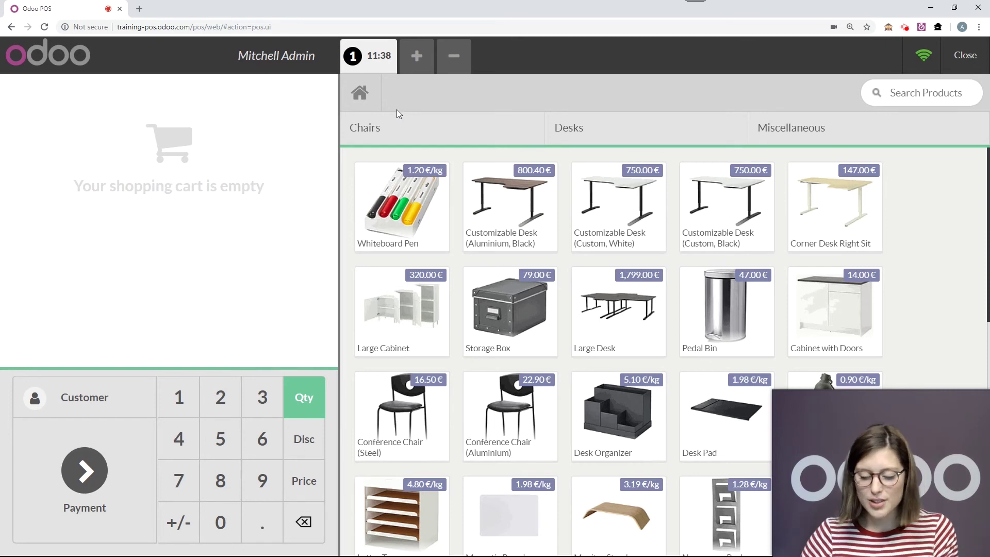
Step: Sell a Cabinet with Doors paid with 17.00 € cash, then close and leave the register
click(825, 323)
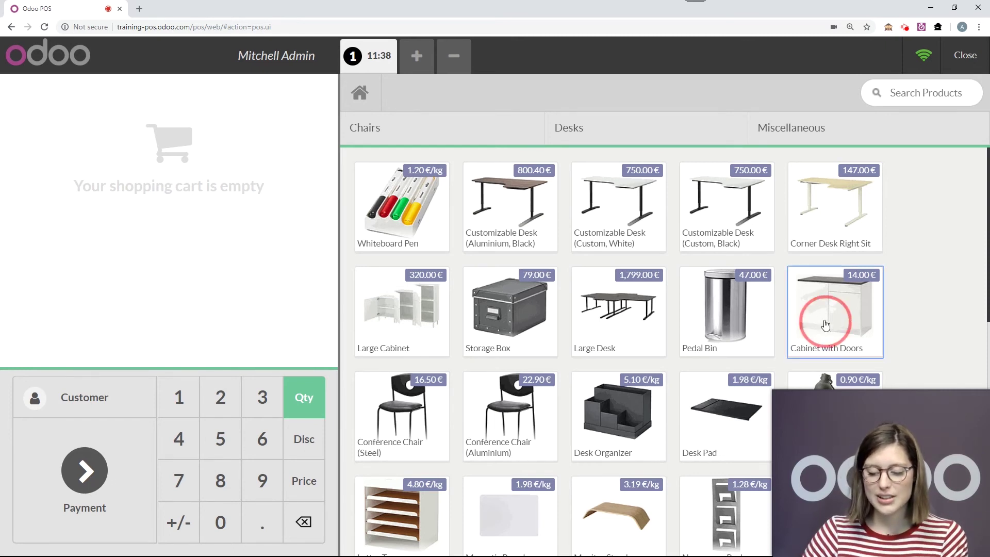
click(92, 472)
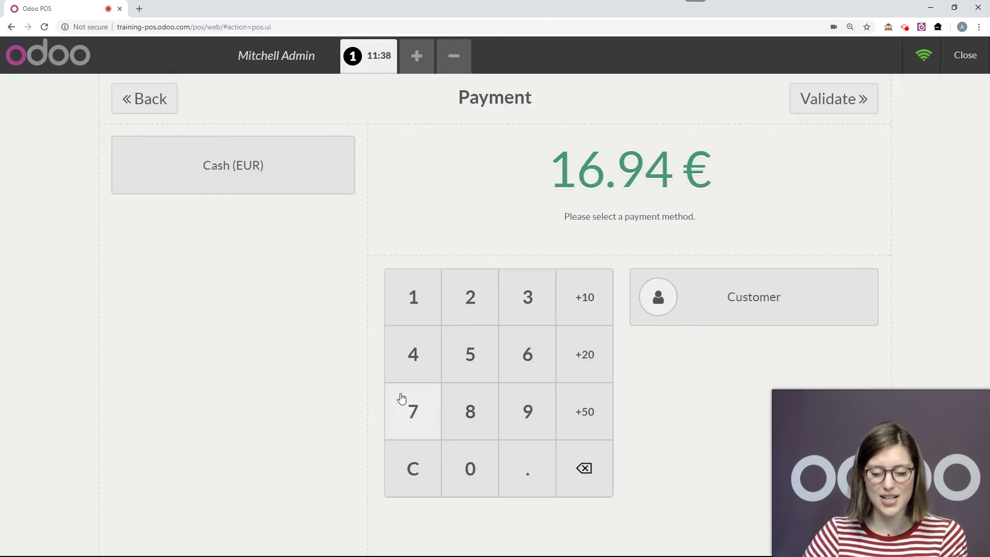
click(420, 289)
text(7)
click(828, 98)
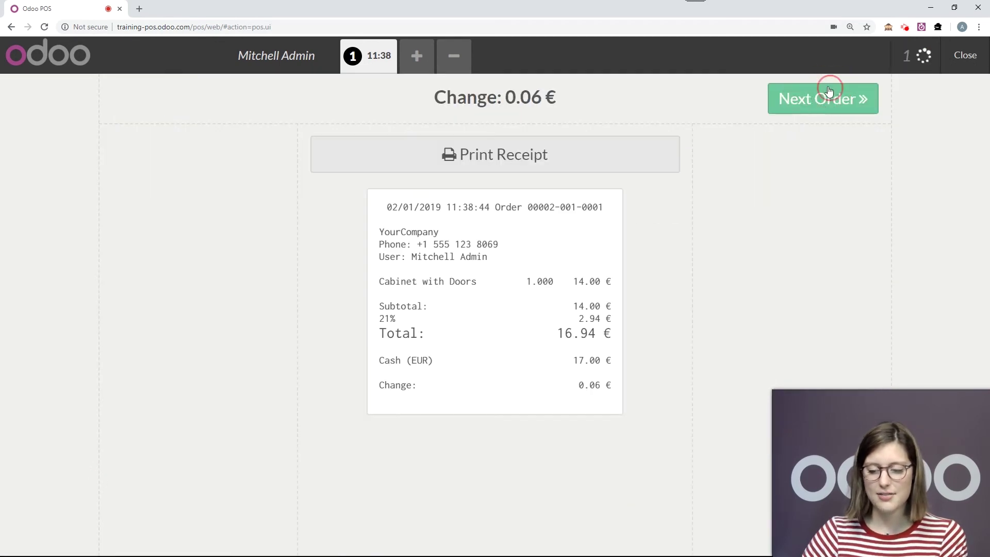
click(963, 58)
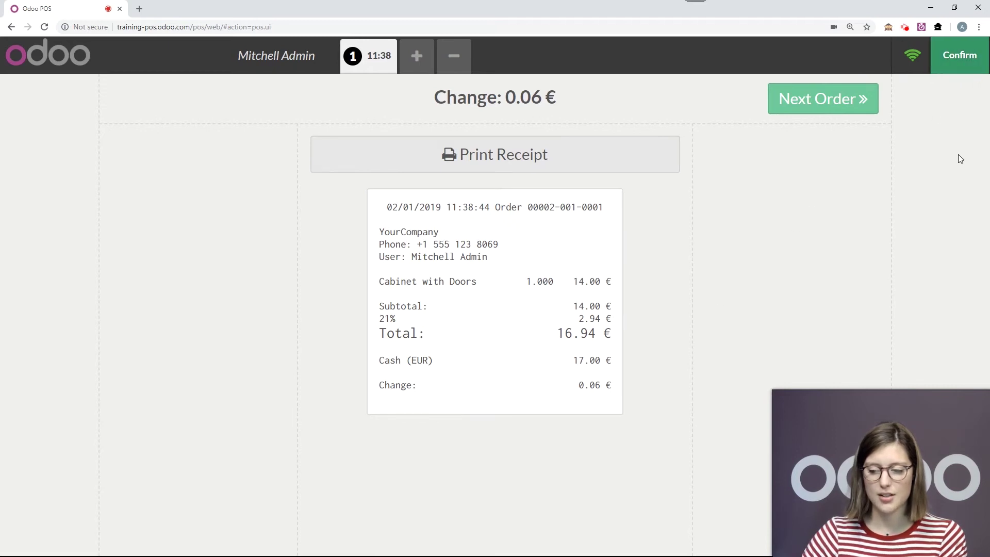
click(954, 60)
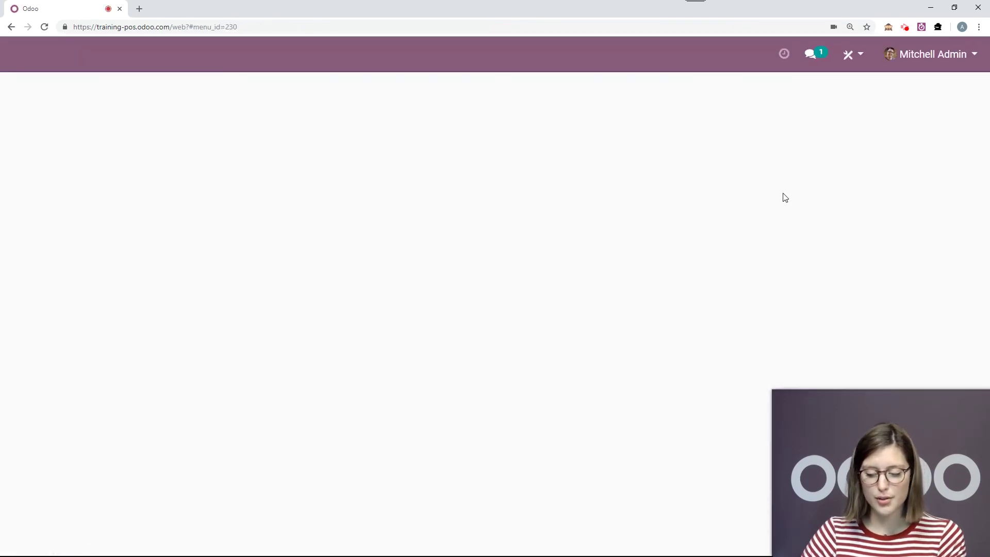
Step: End selling on session POS/2019/02/01/02, moving it to Closing Control with a 116.94 € theoretical balance
click(126, 258)
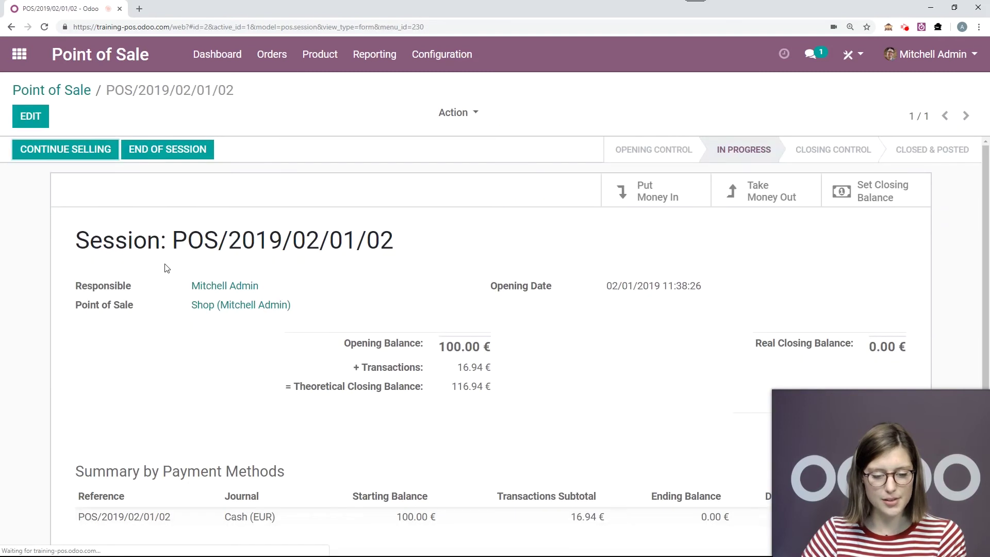
click(177, 155)
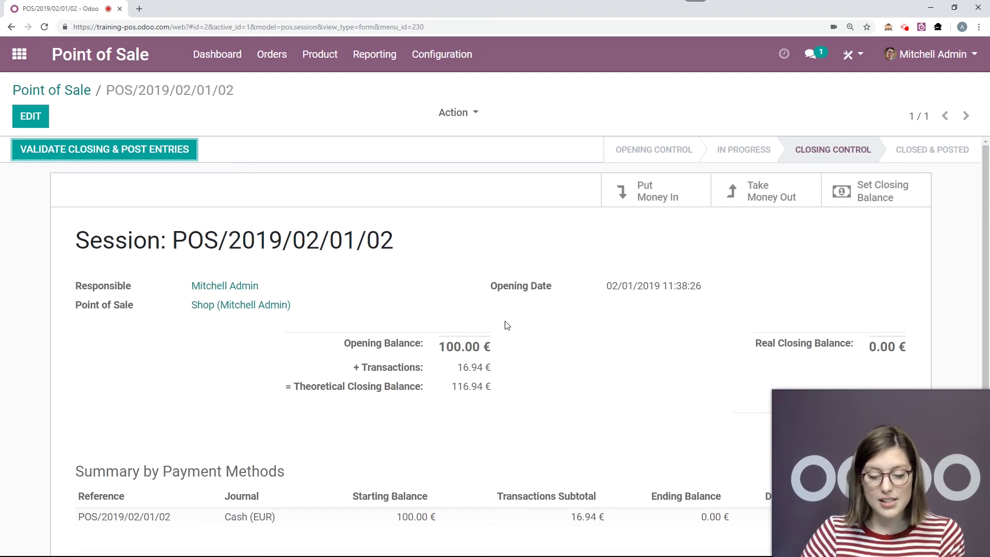
Step: Count closing cash as 11 × 10.00, 1 × 5.00 and 2 × 0.50, confirming 116.00 €
click(871, 196)
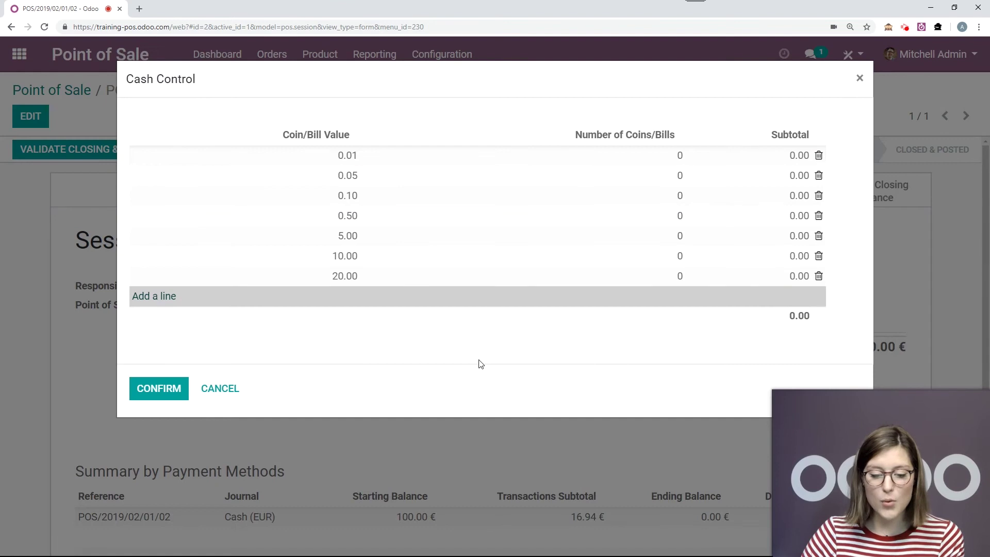
click(608, 261)
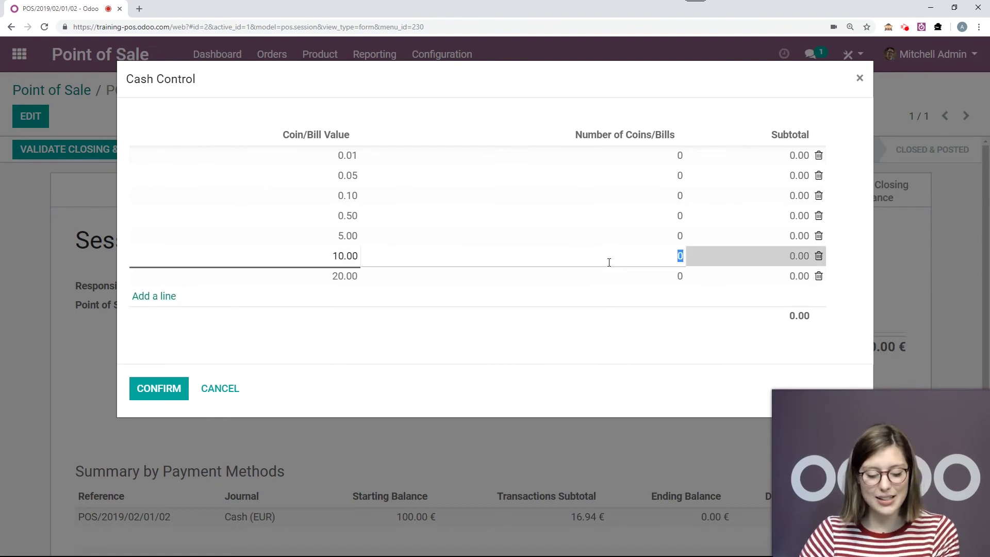
text(11)
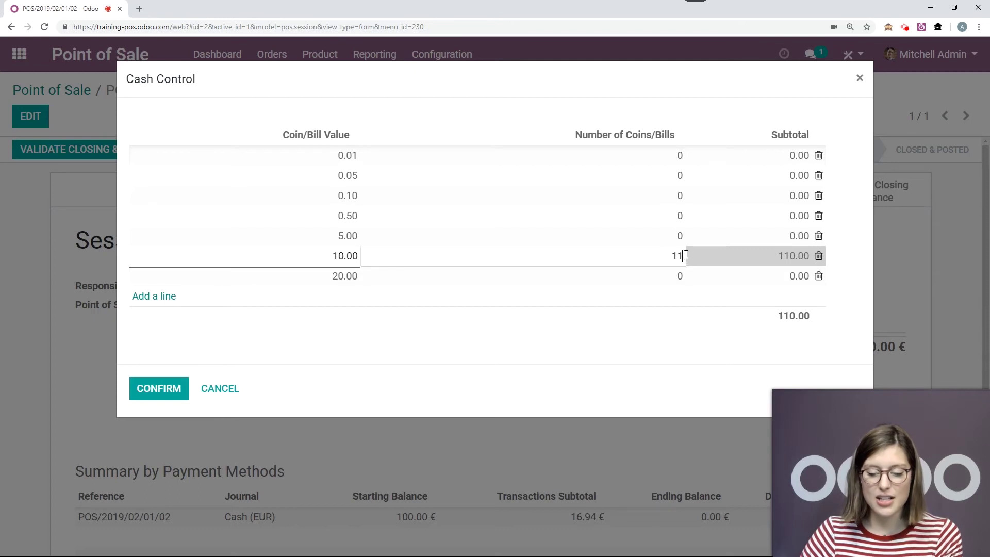
click(679, 236)
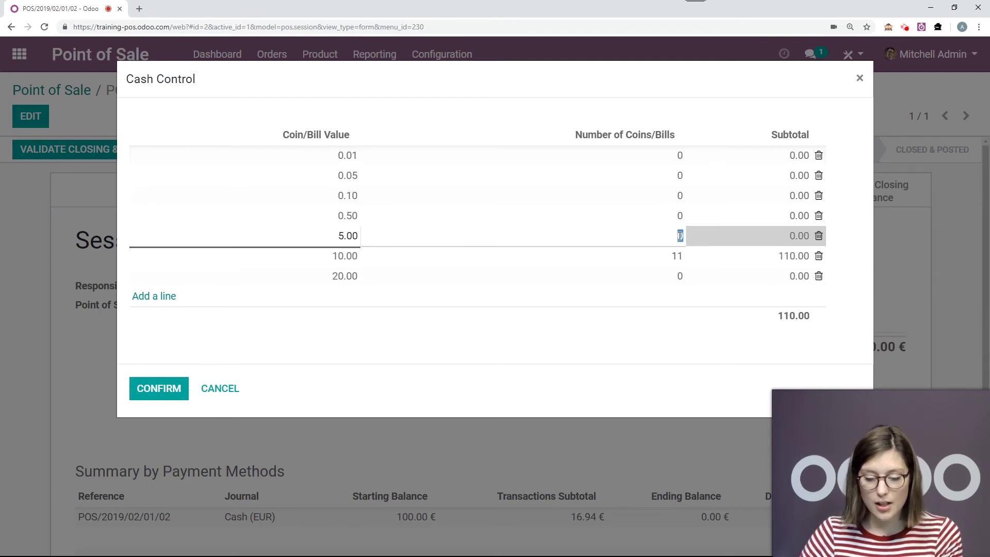
text(1)
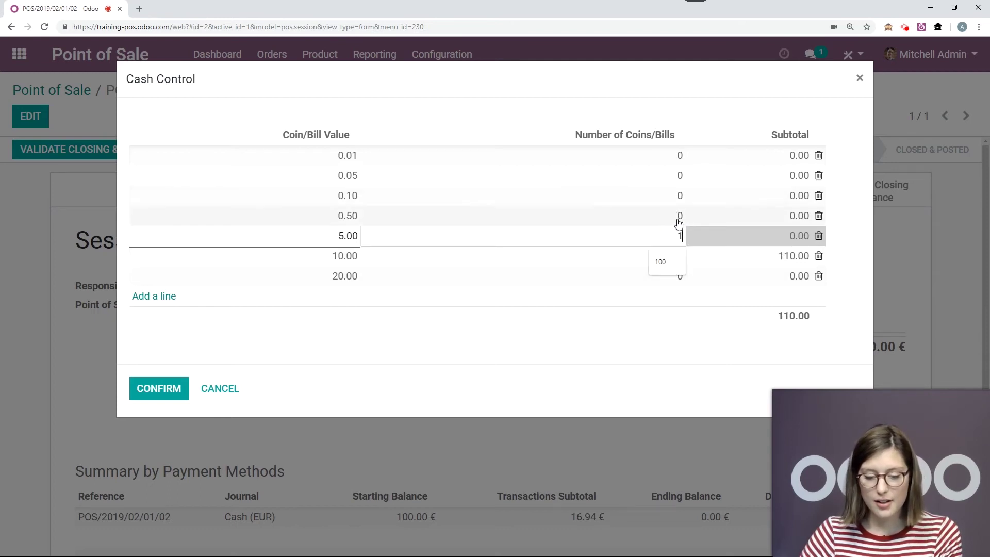
click(678, 218)
text(2)
click(697, 335)
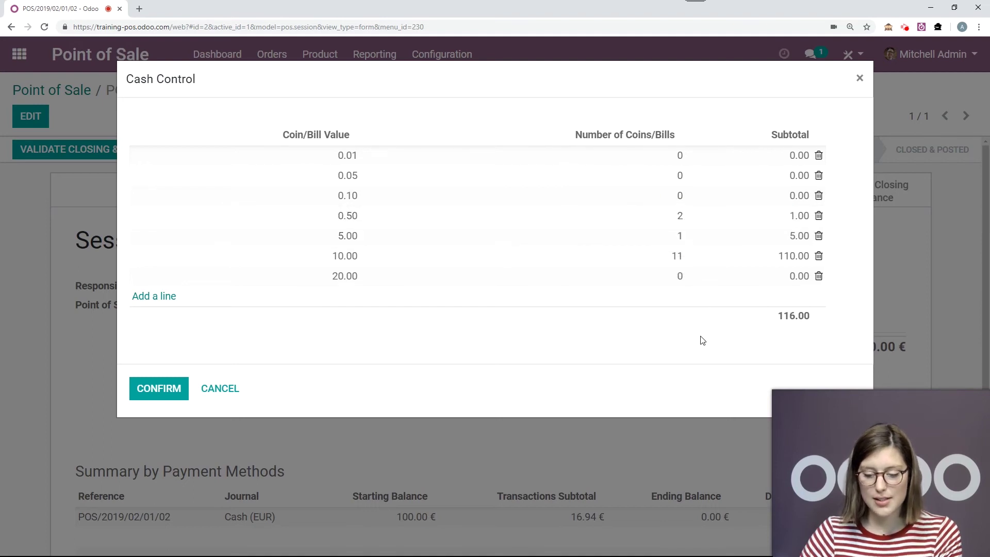
click(173, 389)
scroll(206, 361, down, 2)
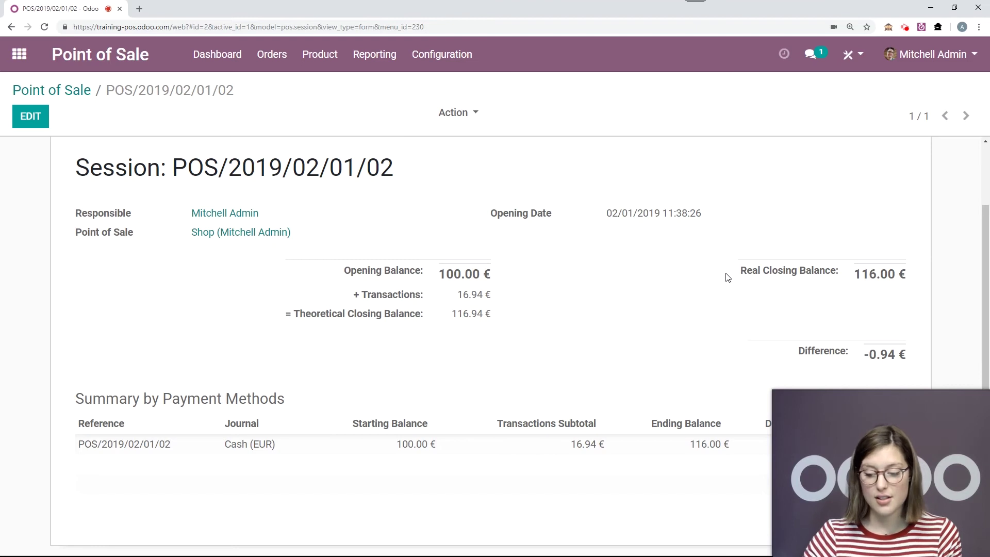
scroll(670, 296, up, 2)
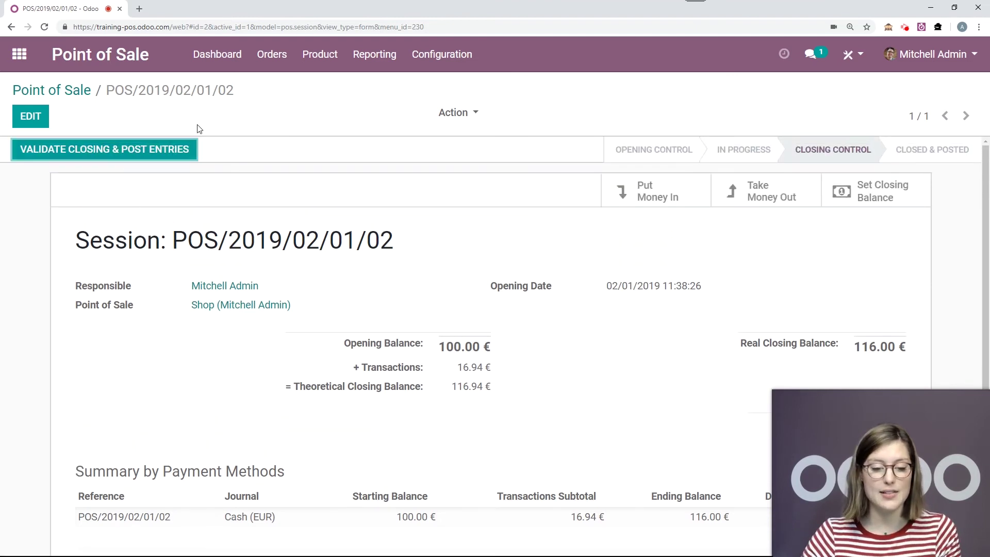
click(119, 149)
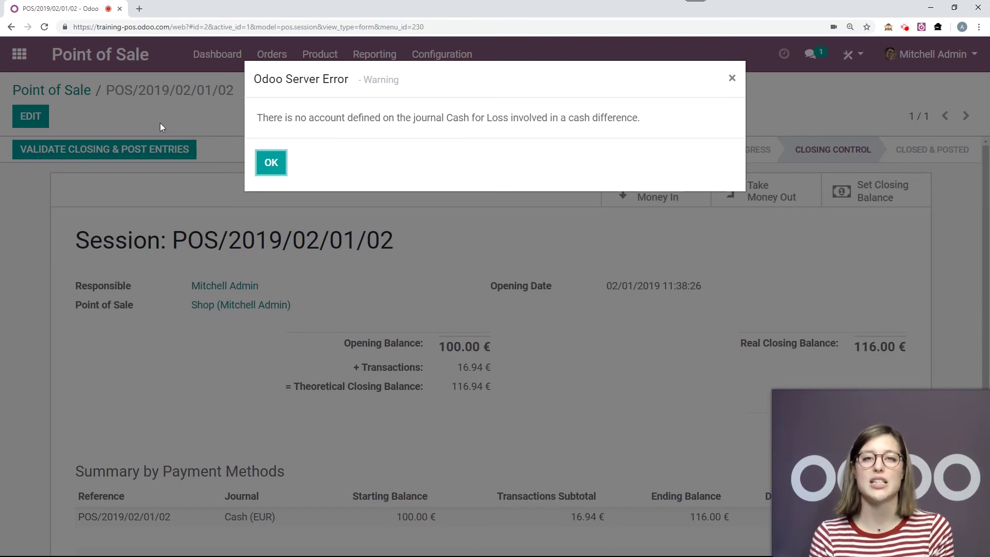
click(270, 171)
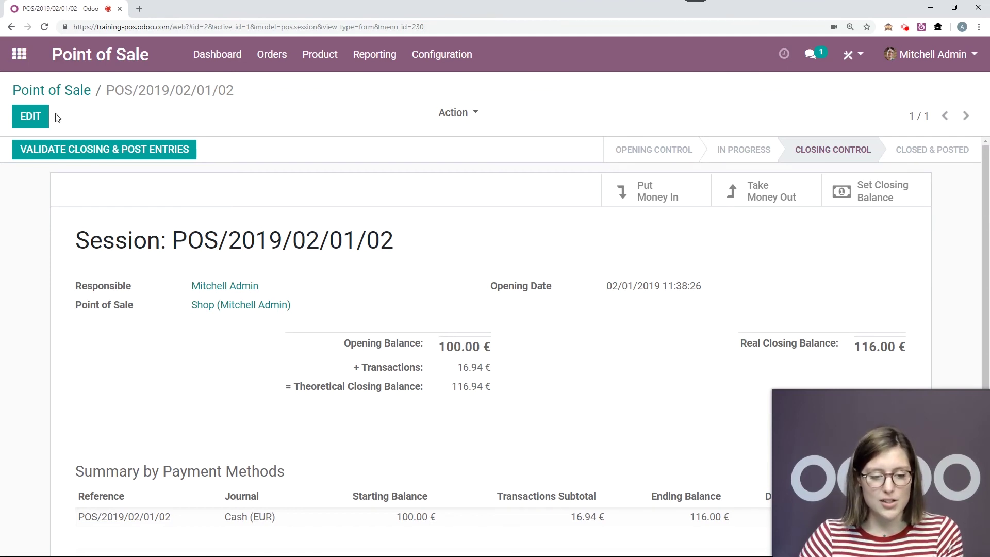
Step: Open the Cash journal's Advanced Settings from Accounting's journal configuration
click(23, 58)
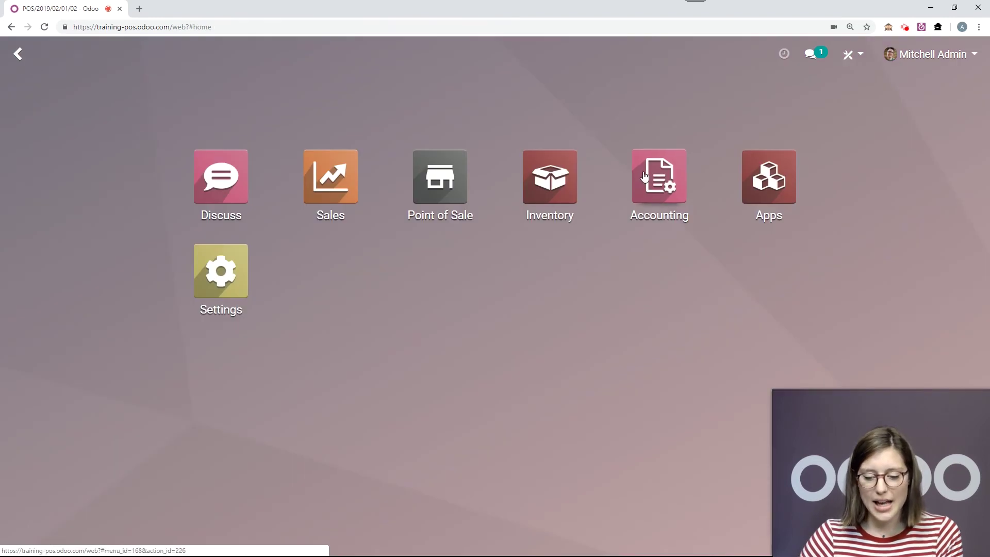
click(649, 189)
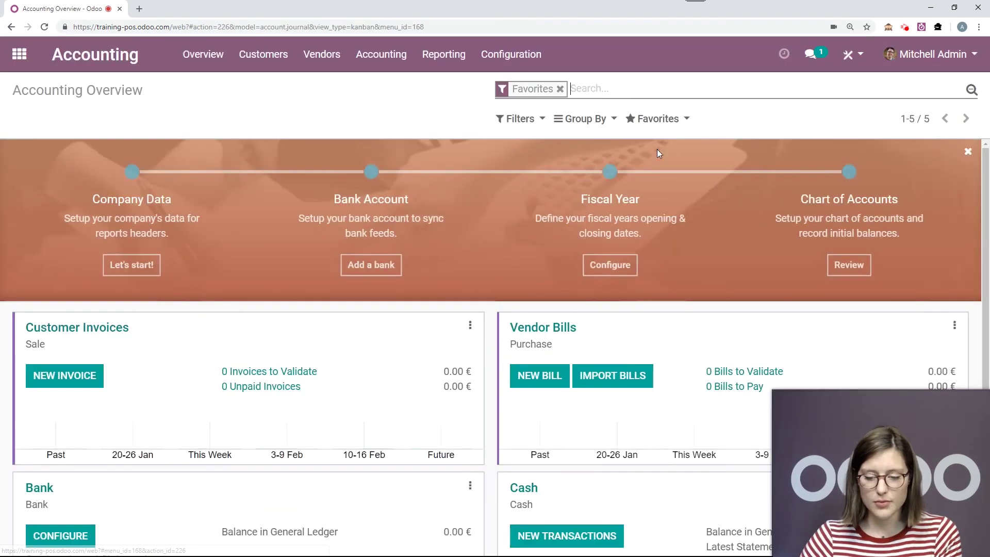
click(519, 58)
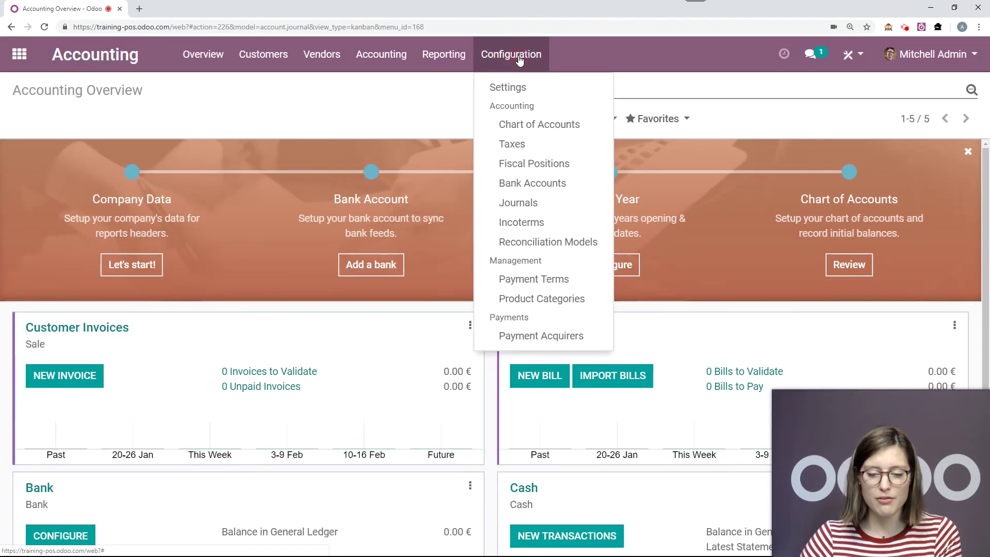
click(520, 202)
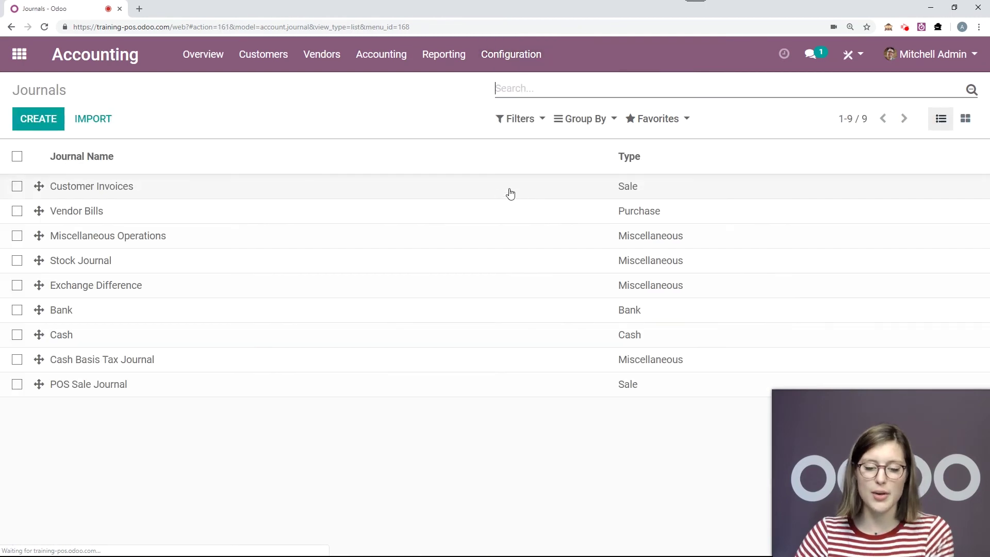
click(133, 344)
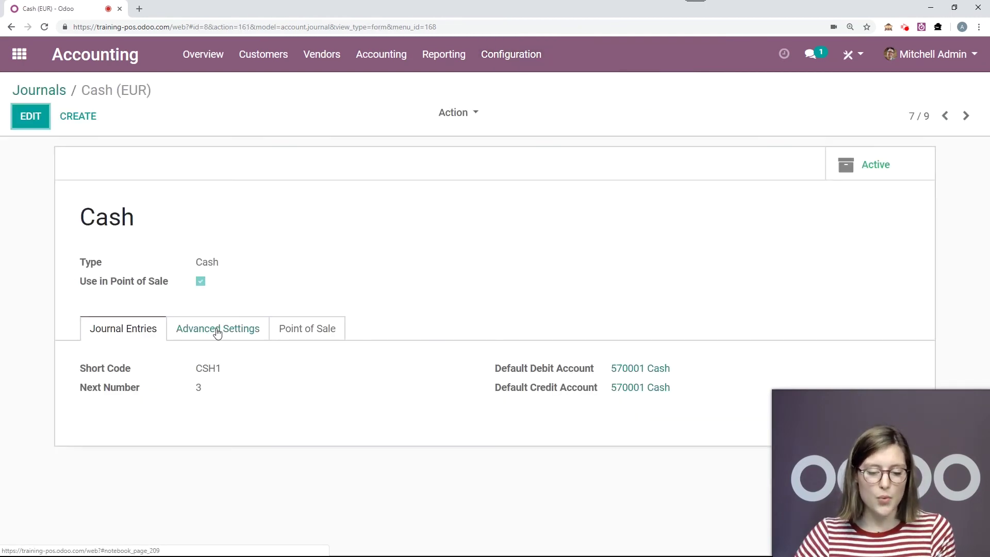
click(217, 333)
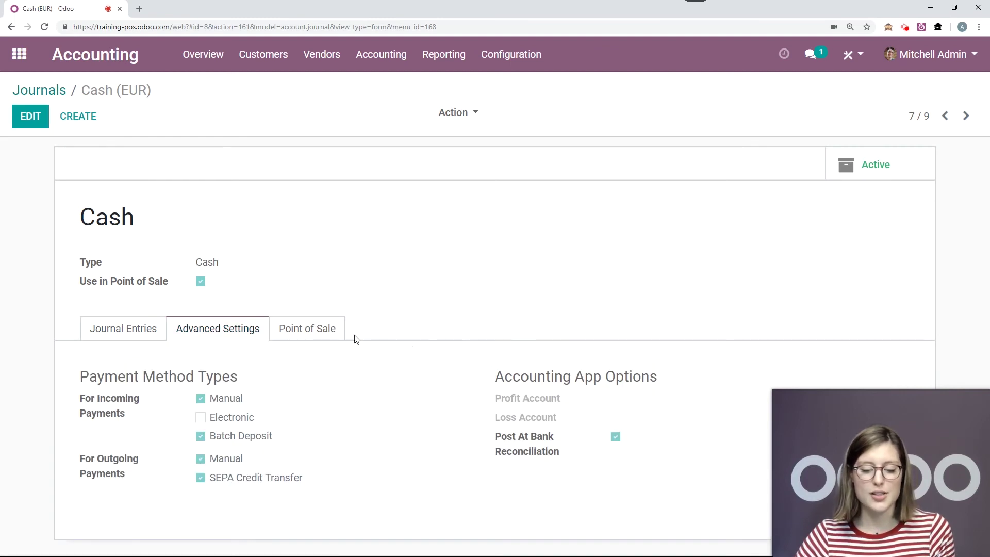
Step: Set the Cash journal's Profit Account and Loss Account to 111300 Profit & Loss and save
click(31, 116)
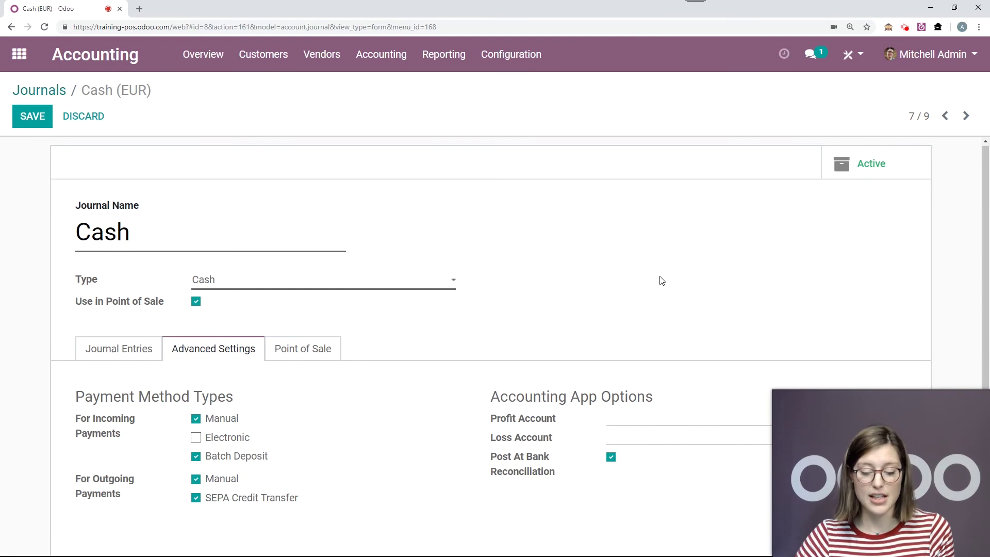
click(659, 411)
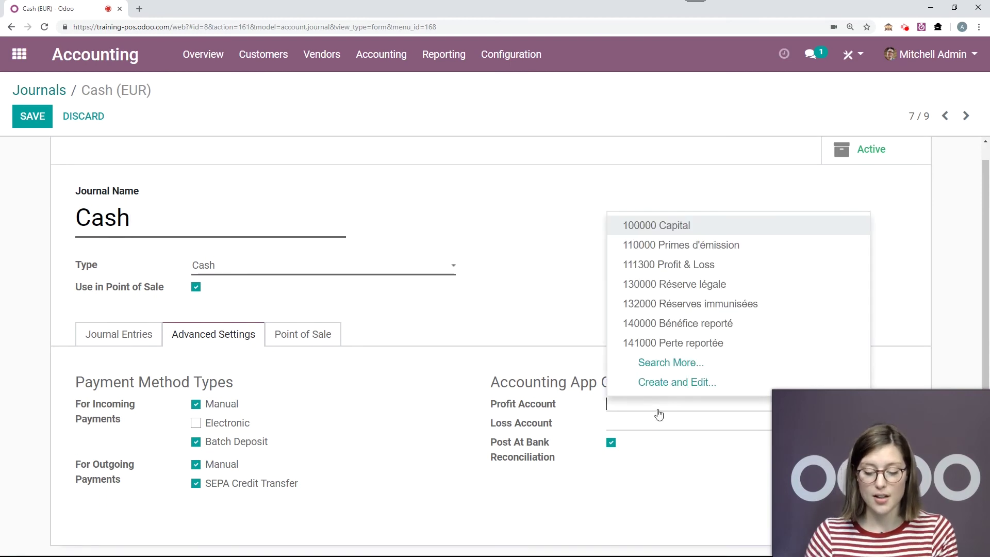
text(pro)
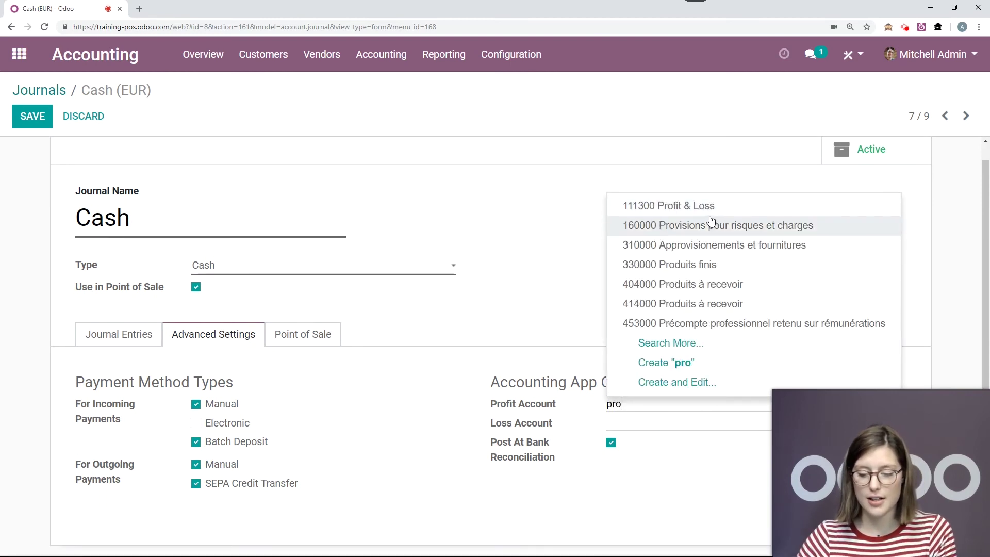
click(664, 203)
click(637, 428)
text(pro)
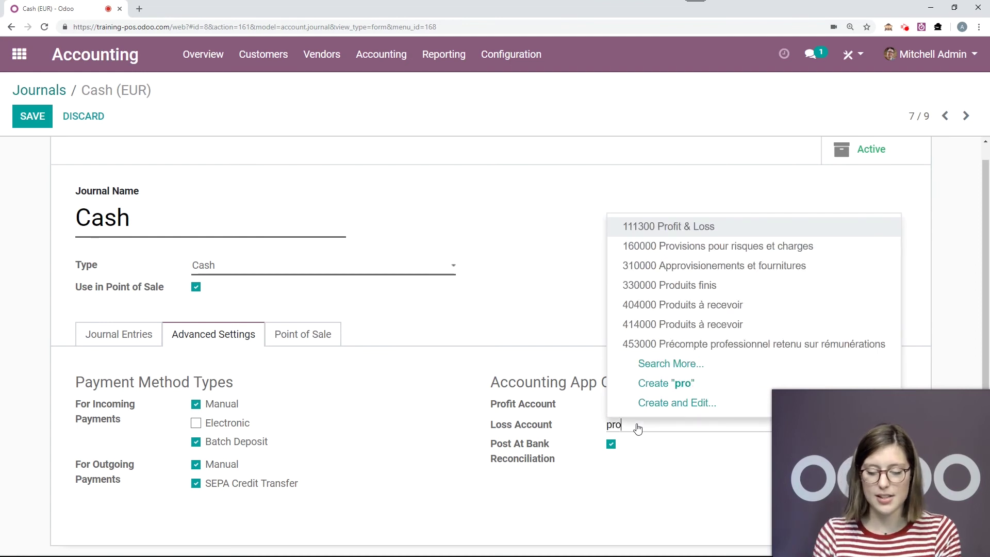
click(663, 232)
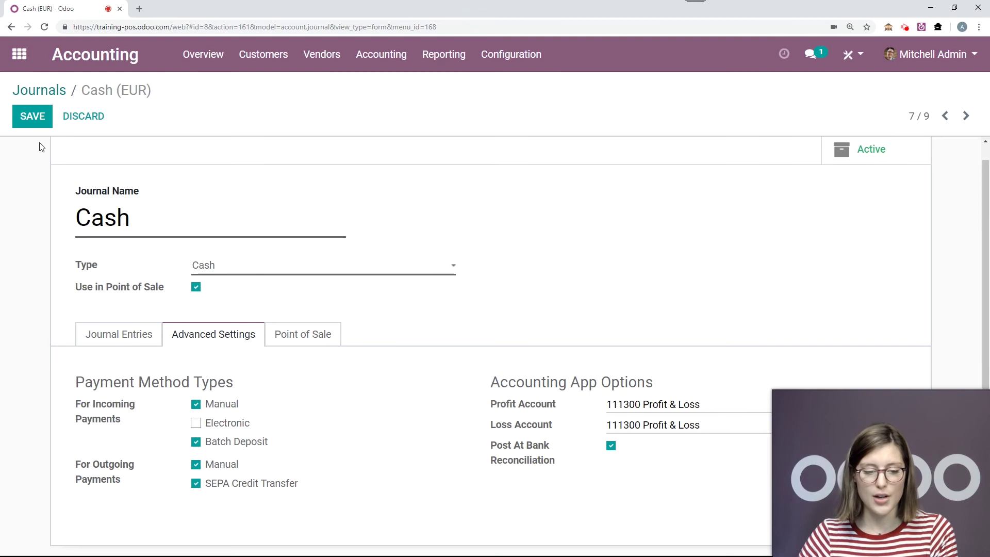
click(27, 119)
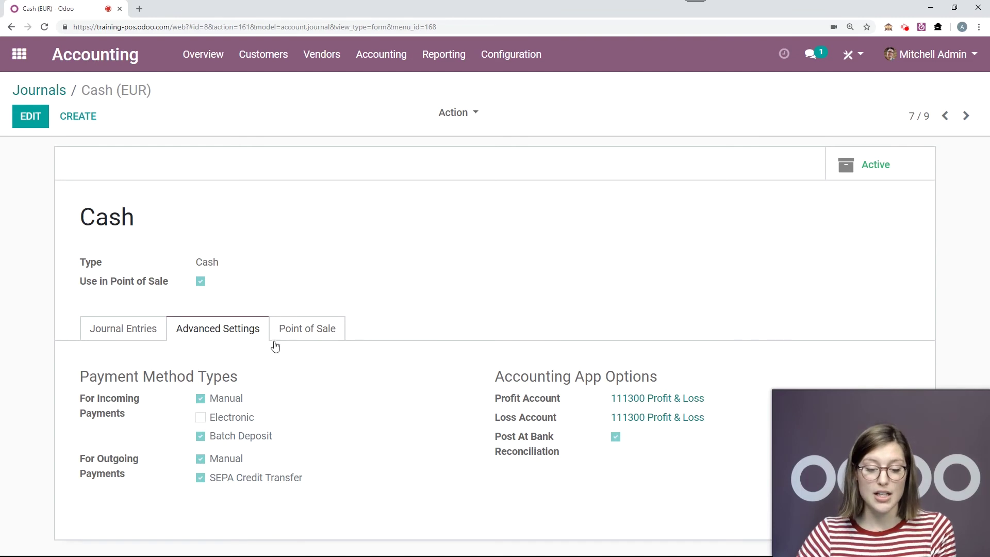
Step: Set the Cash journal's Amount Authorized Difference to 5.00, save, and return to the app menu
click(315, 336)
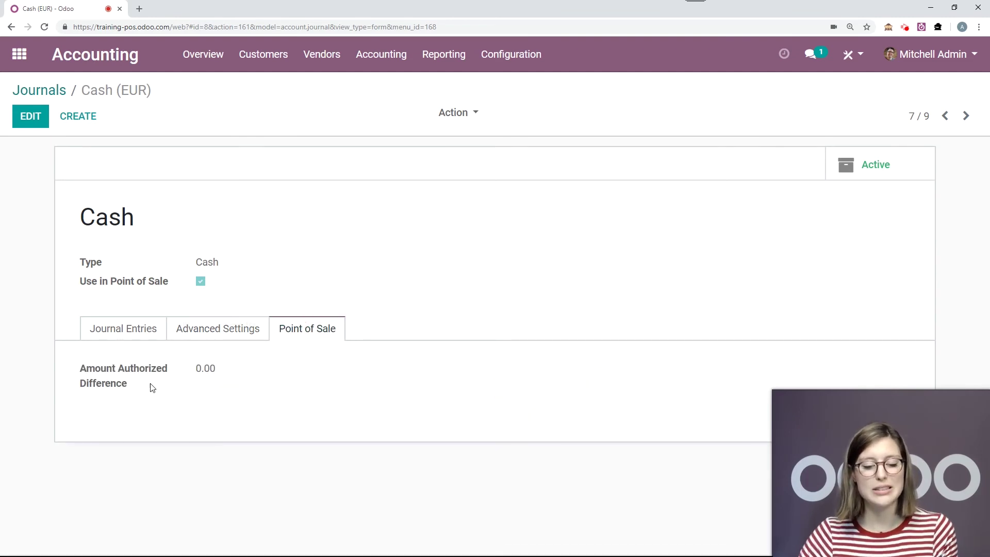
click(31, 120)
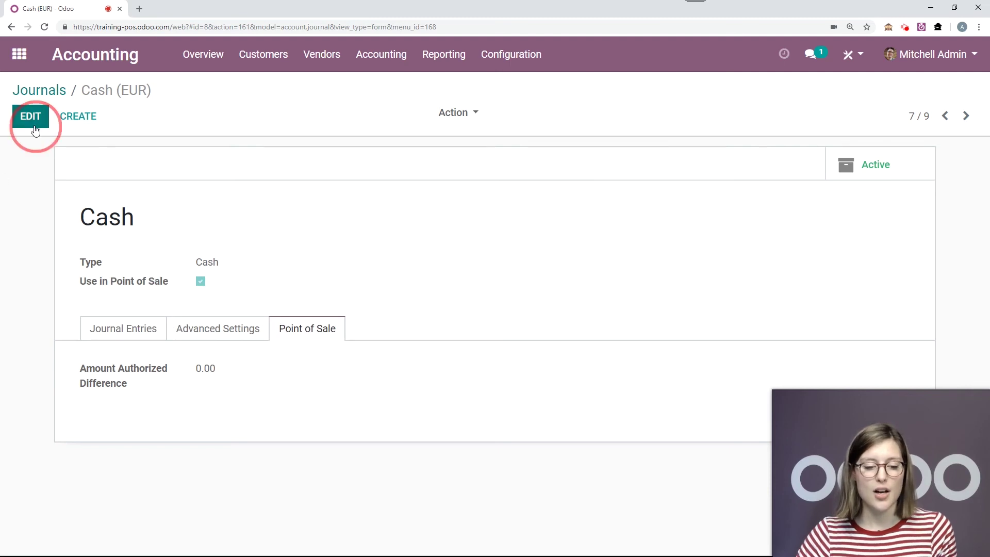
click(143, 391)
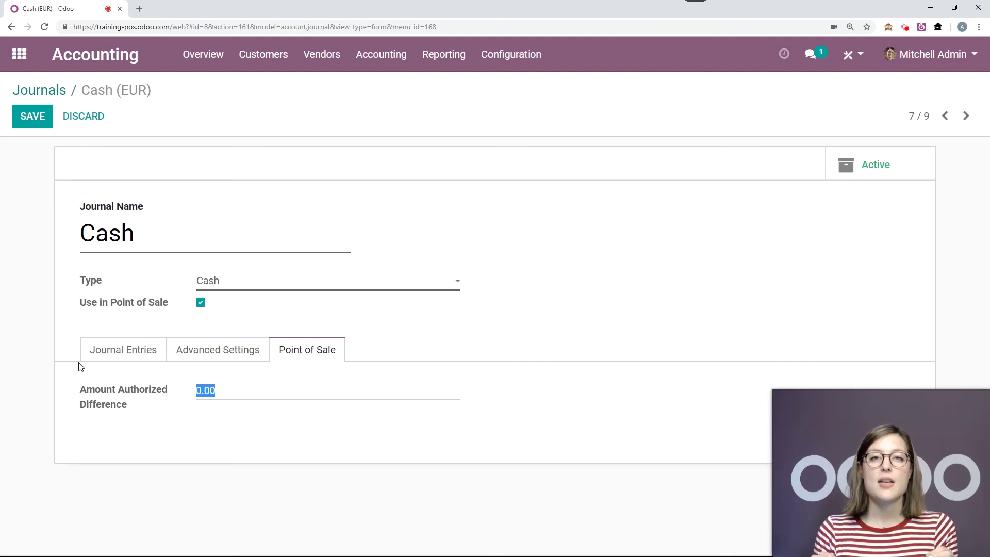
text(5)
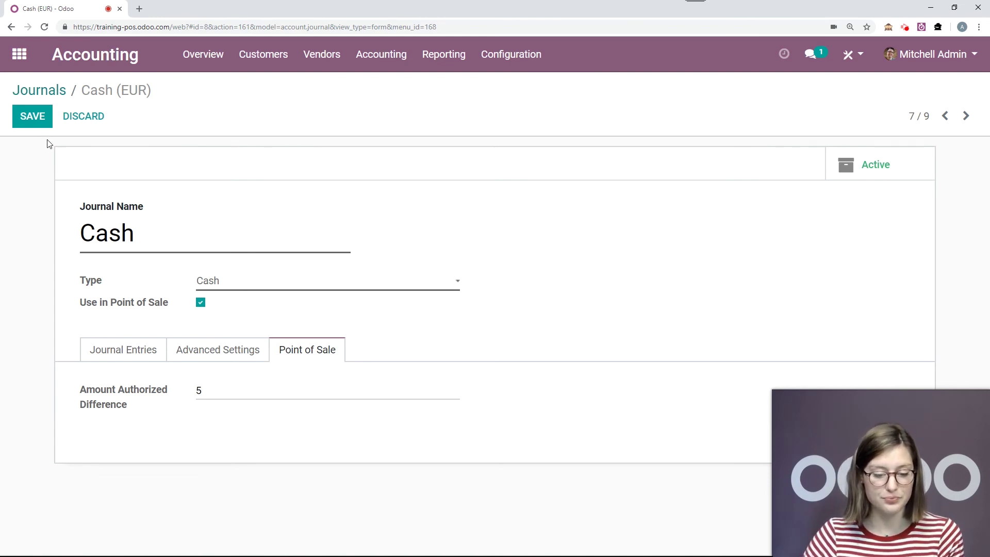
click(36, 123)
click(19, 61)
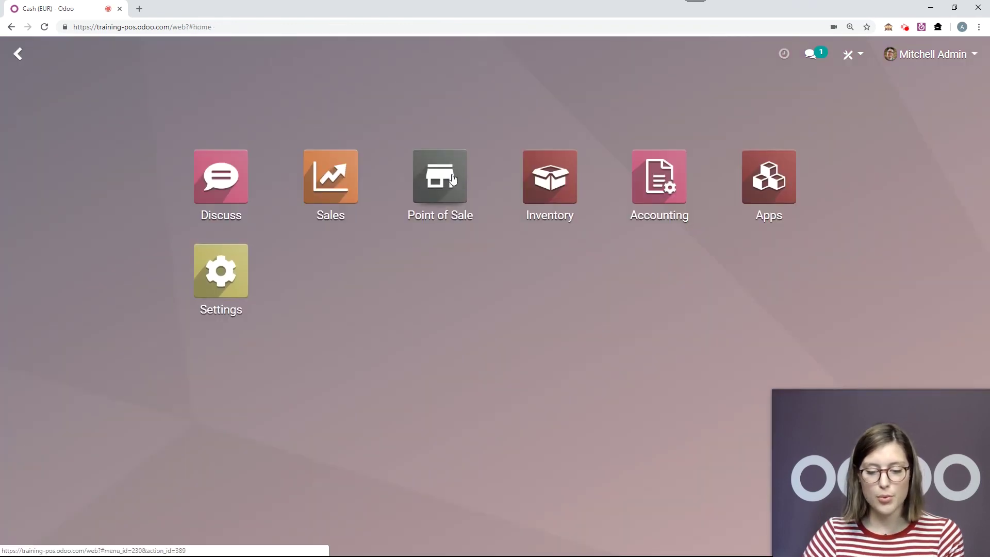
Step: Validate the closing of Shop session POS/2019/02/01/02 and post its entries
click(449, 192)
click(57, 259)
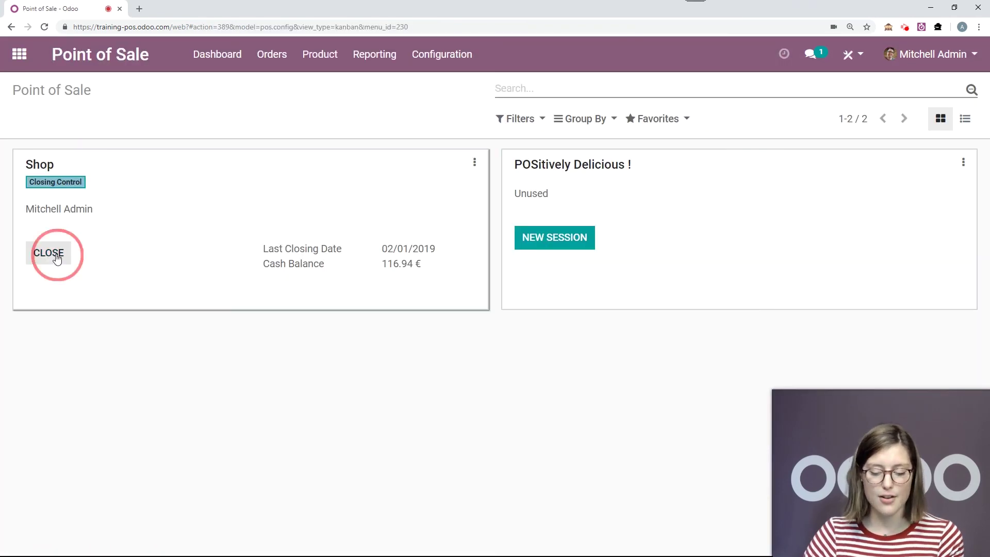
scroll(400, 232, down, 1)
scroll(400, 232, down, 1)
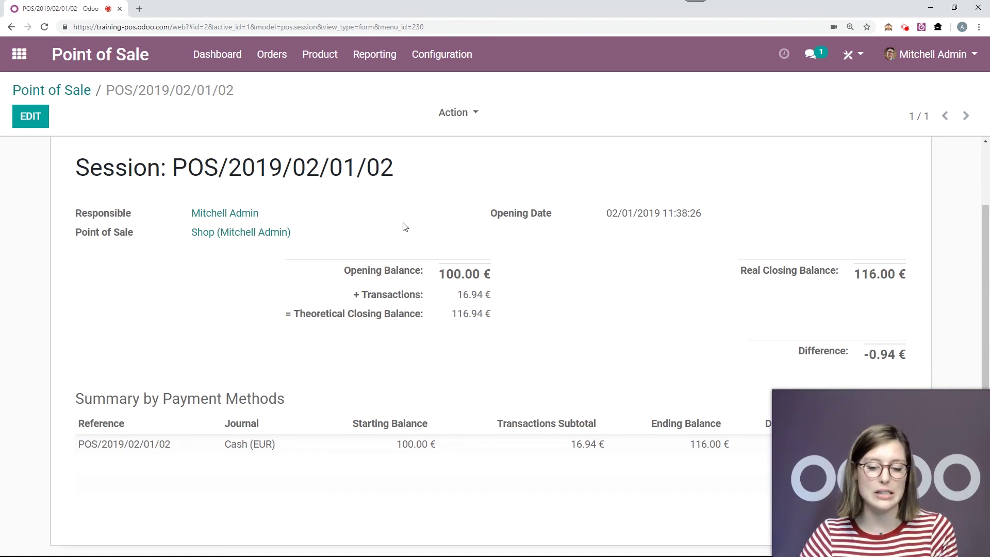
scroll(405, 227, up, 1)
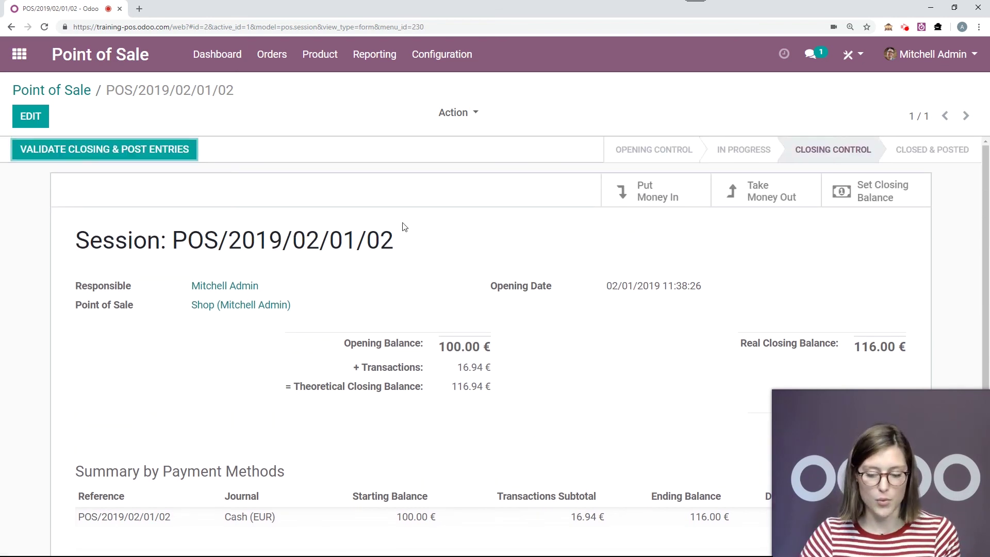
click(144, 158)
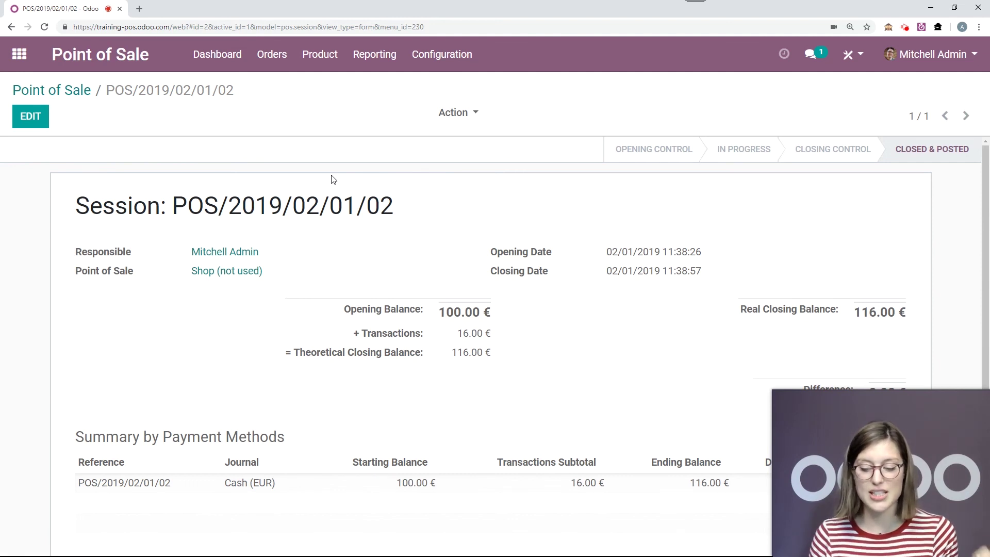
Step: List all Accounting journal entries with the Miscellaneous Operations filter removed
click(19, 54)
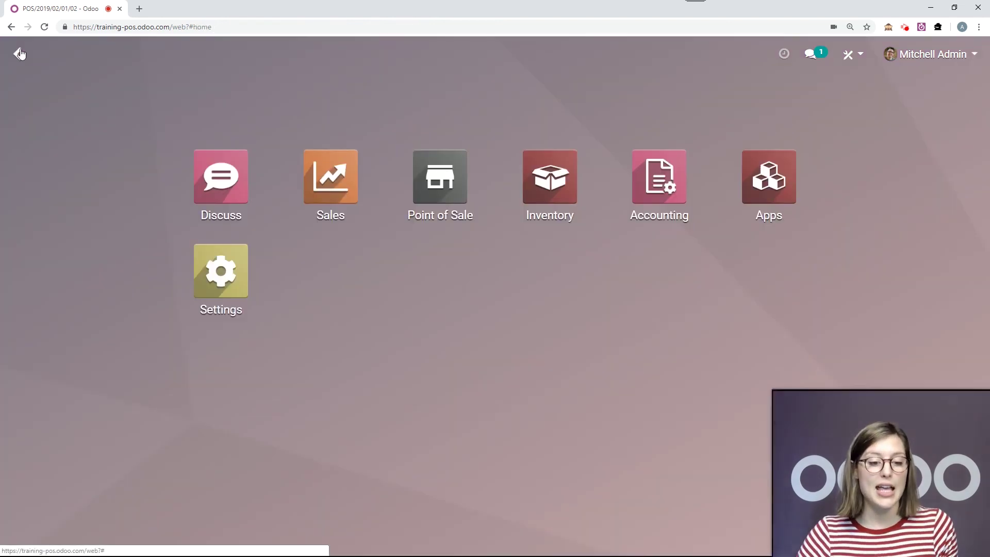
click(647, 161)
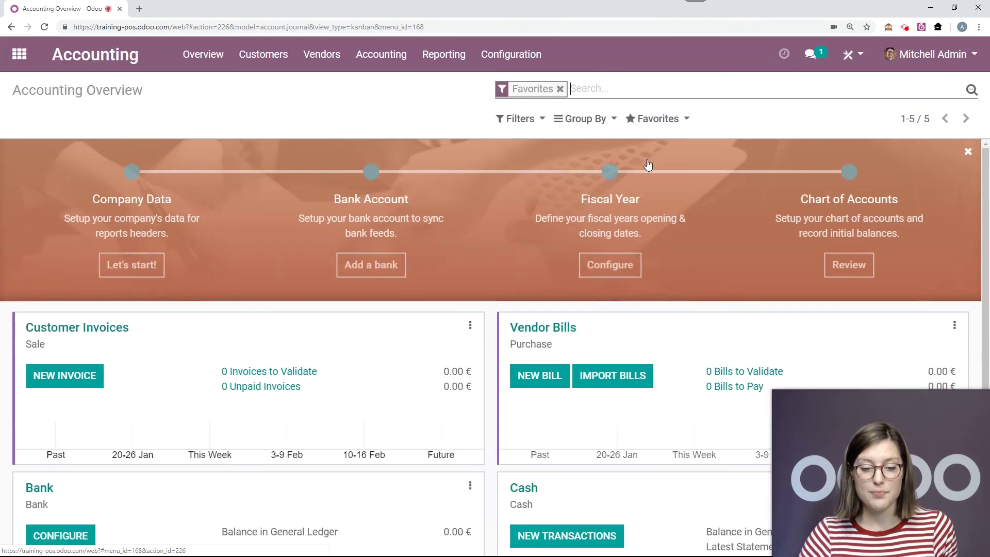
click(388, 56)
click(390, 106)
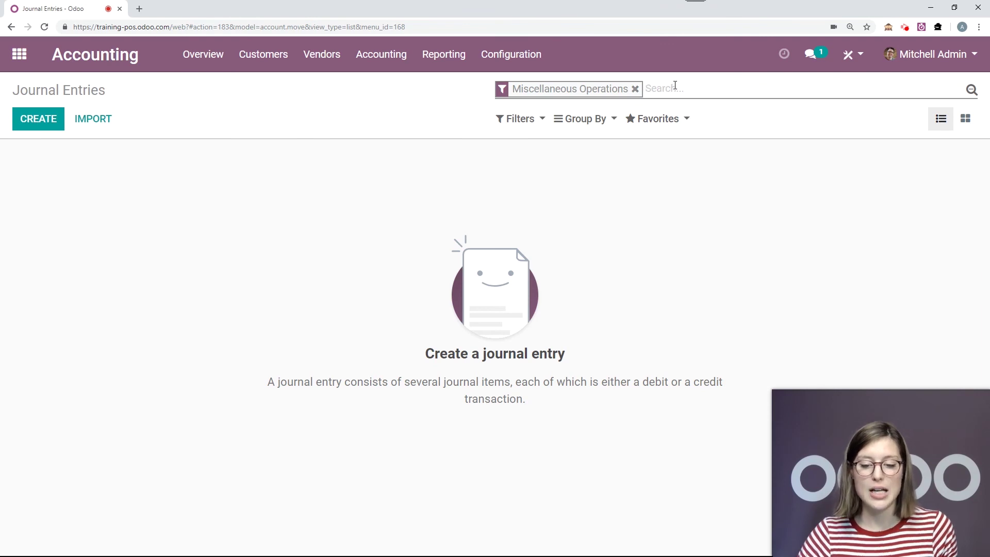
click(635, 89)
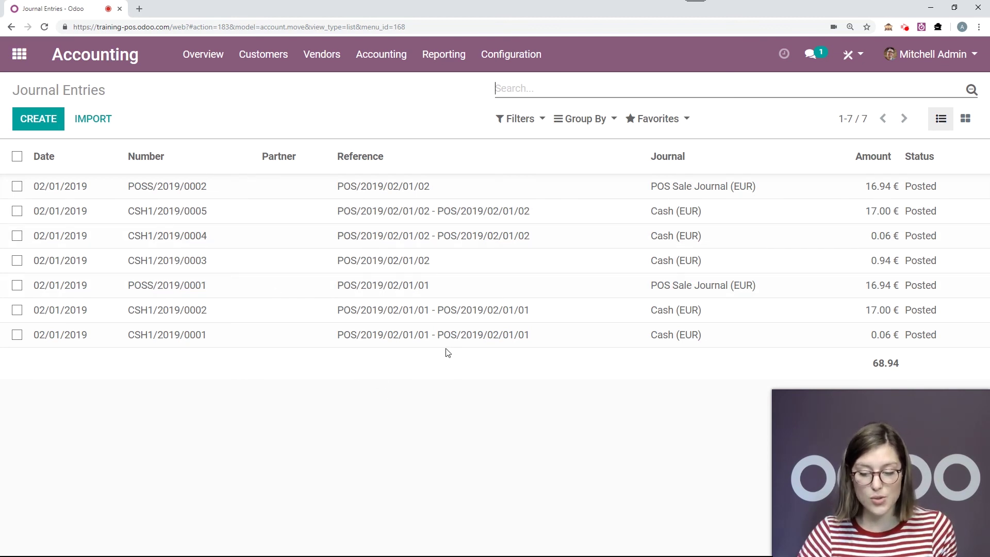
Step: Page from POSS/2019/0002 to entry CSH1/2019/0003 showing the 0.94 € loss to 111300 Profit & Loss
click(464, 188)
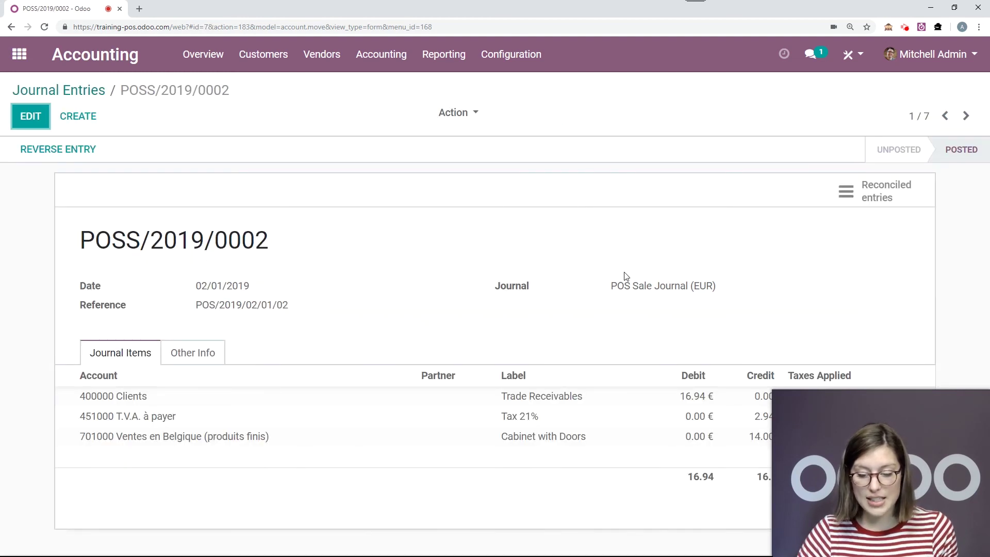
click(964, 121)
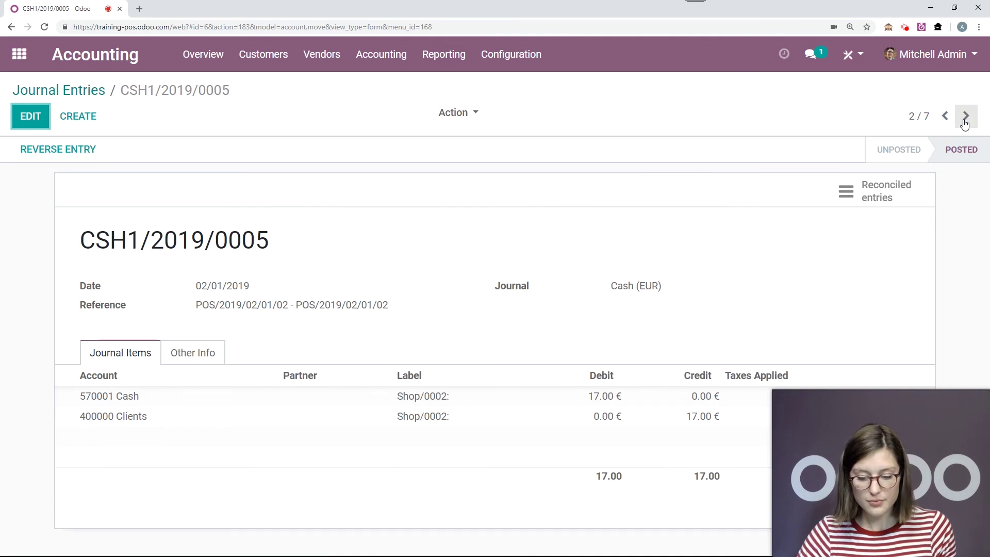
click(965, 118)
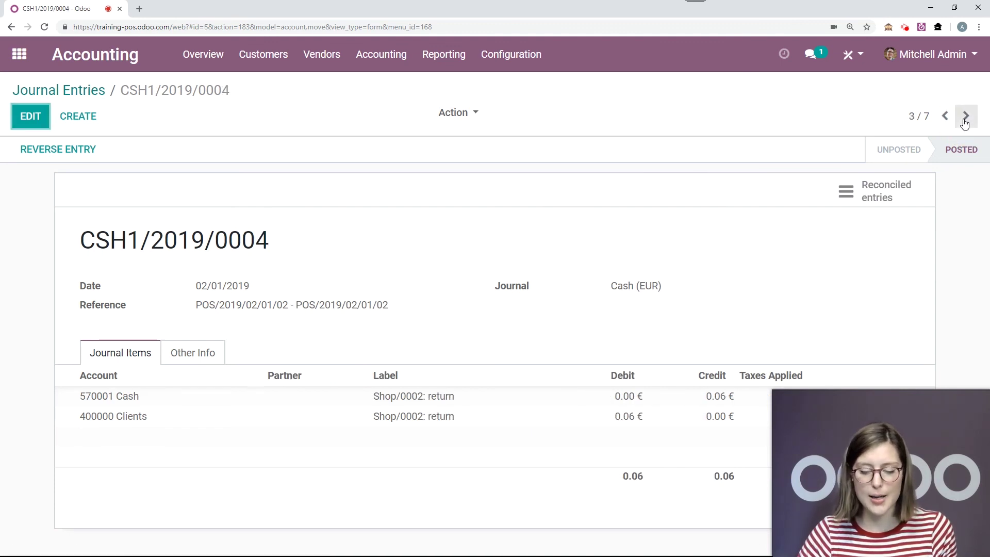
click(965, 117)
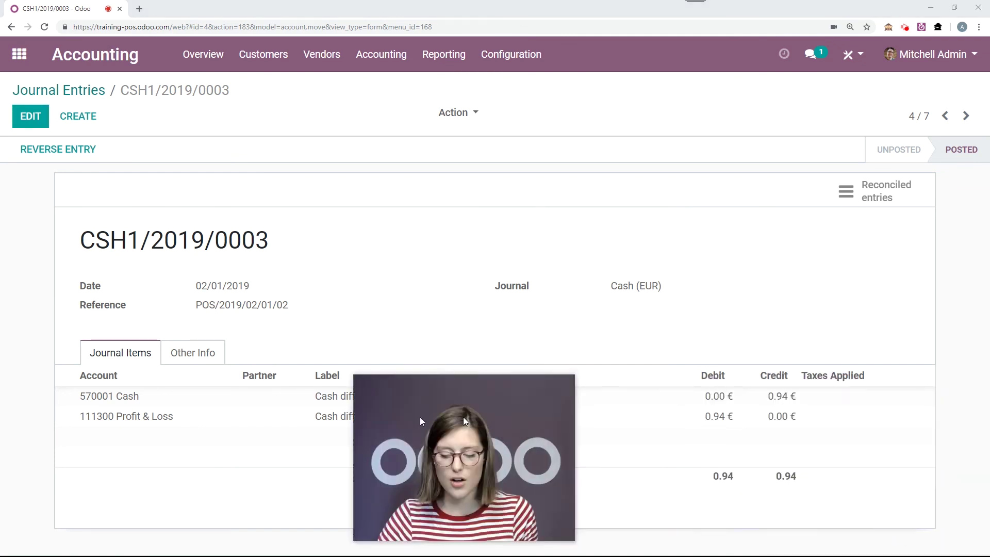
drag(464, 421, 109, 438)
click(762, 342)
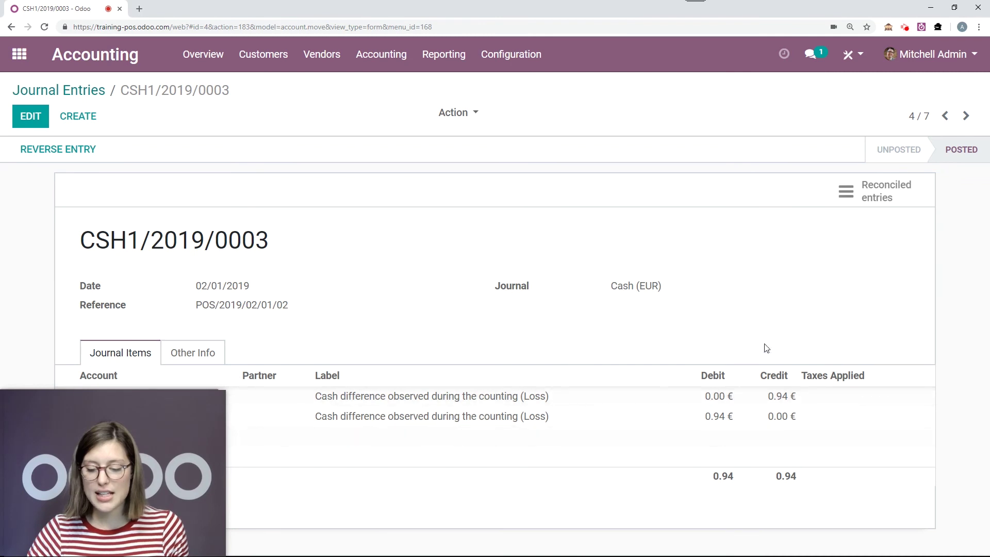